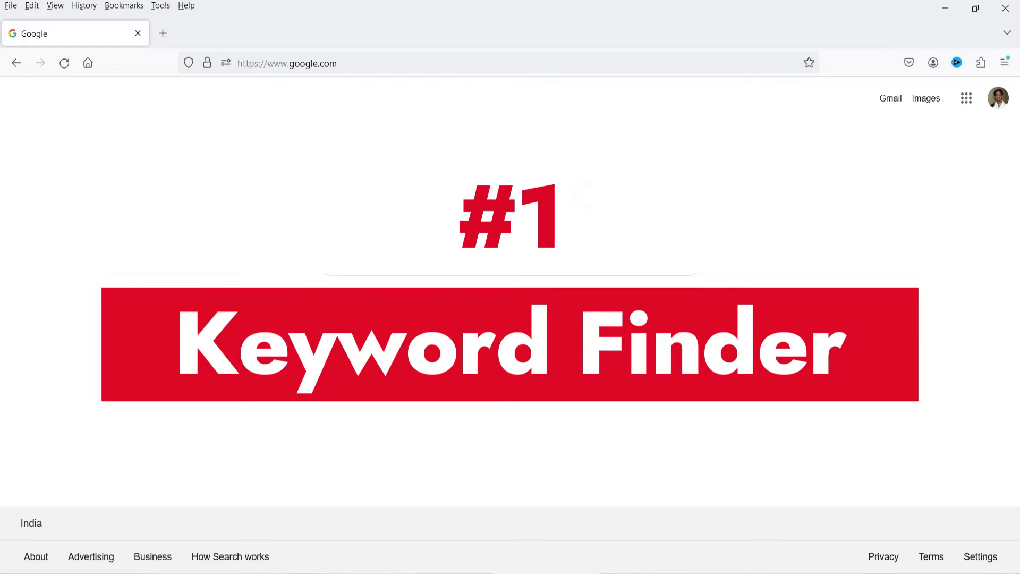
Search Google for 'kw finder' and open the 'KWFinder - Keyword Analysis Tool' ad.
left_click(399, 254)
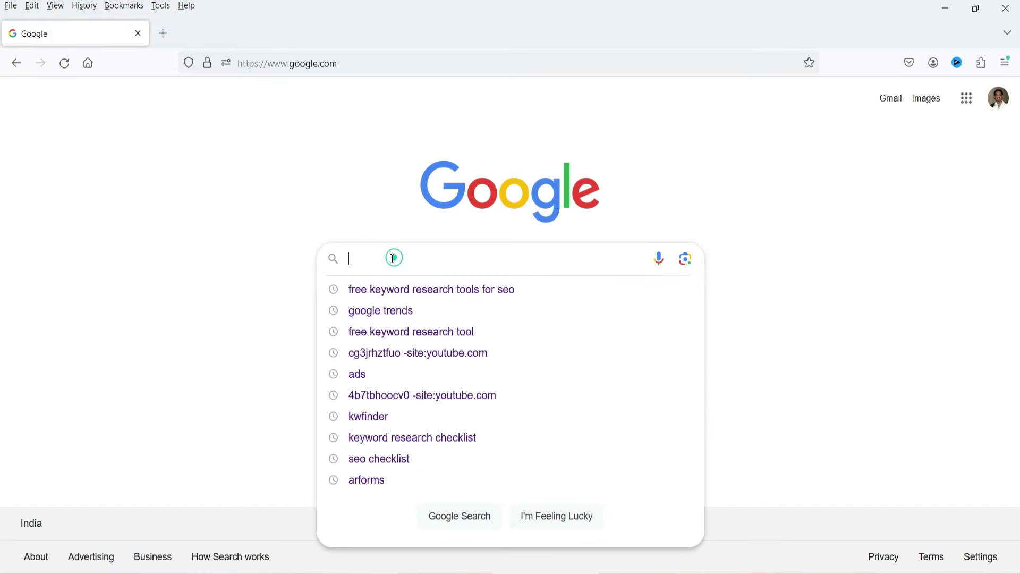
type("kw finder")
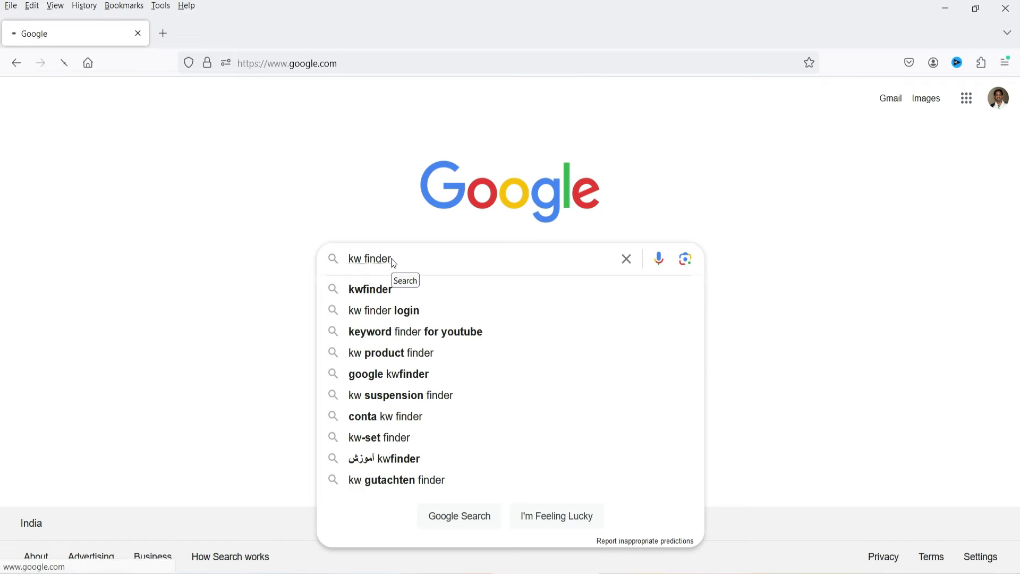
key("Return")
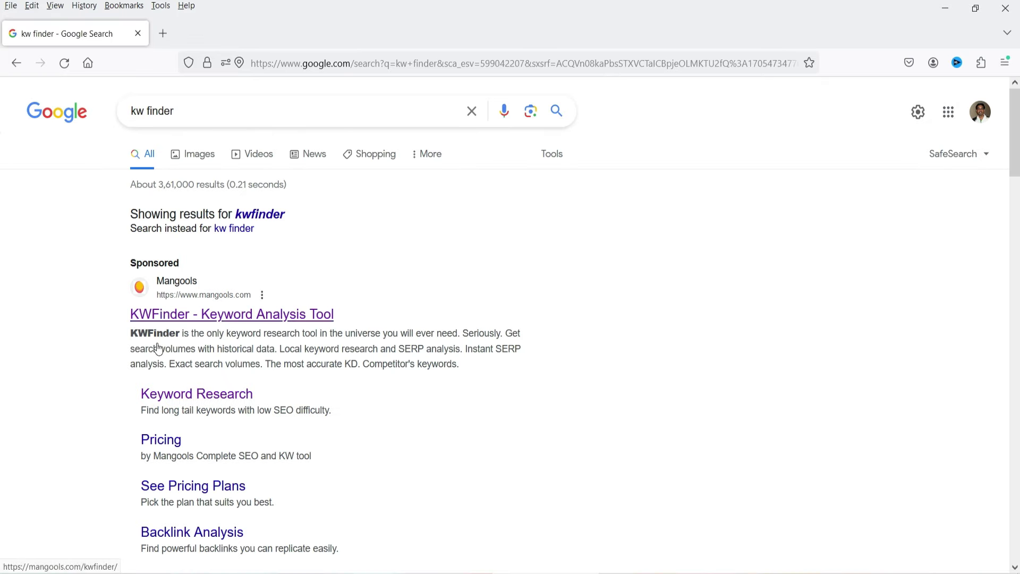
left_click(182, 321)
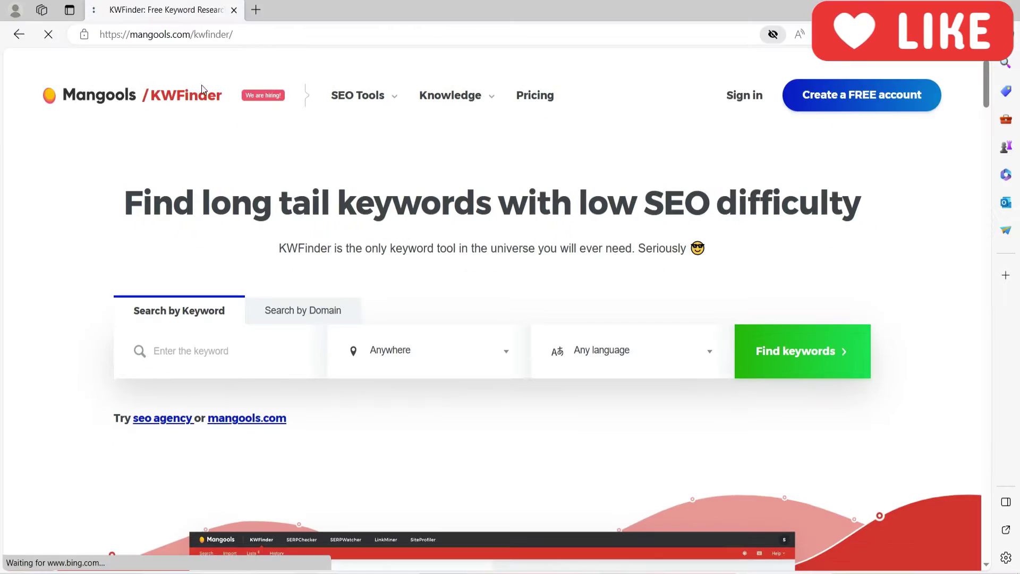
Run a KWFinder search for 'ai content writer' with location Anywhere and Any language.
left_click(840, 100)
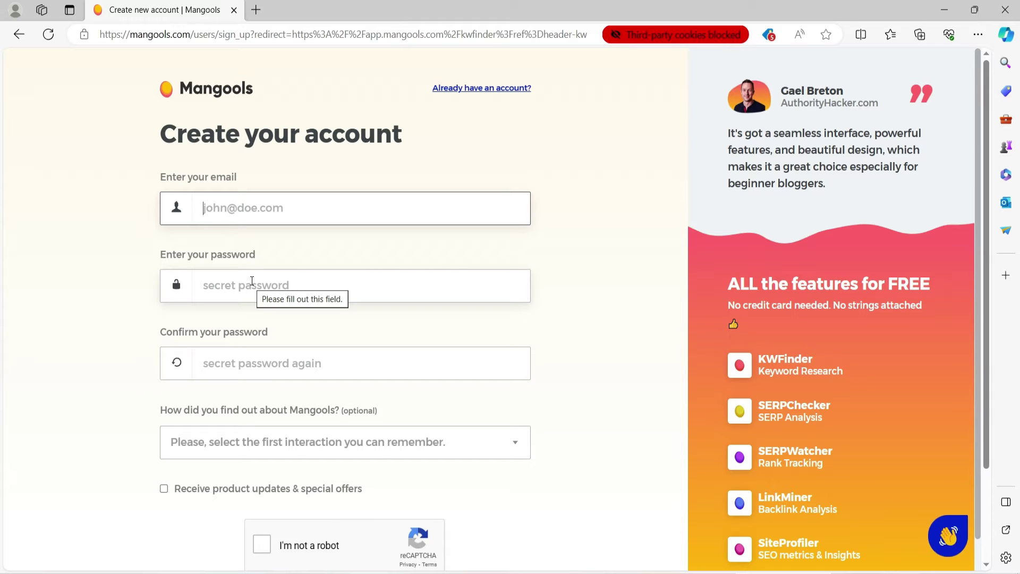
left_click(449, 532)
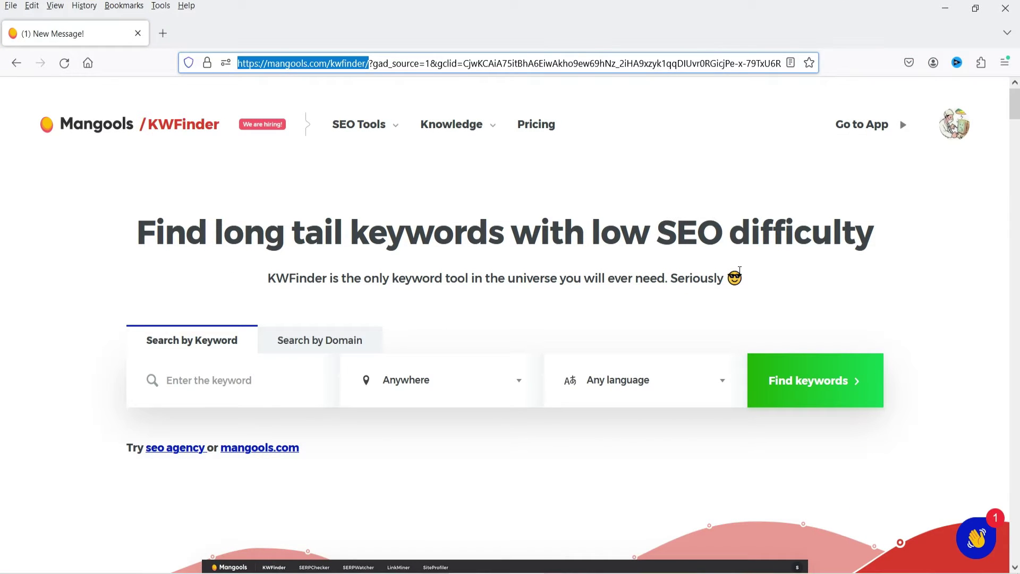
left_click(245, 387)
type("ai")
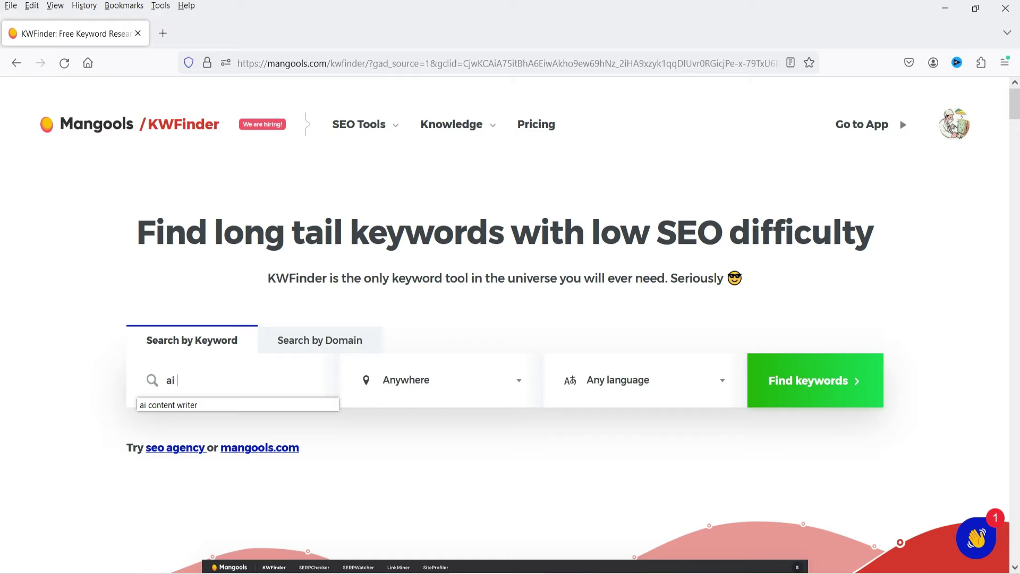
left_click(167, 405)
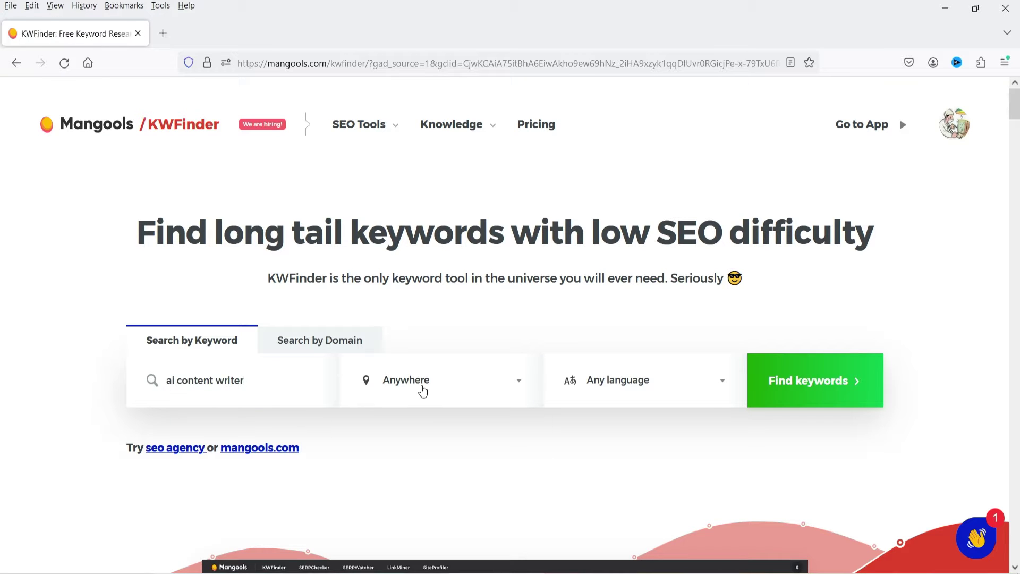
left_click(388, 387)
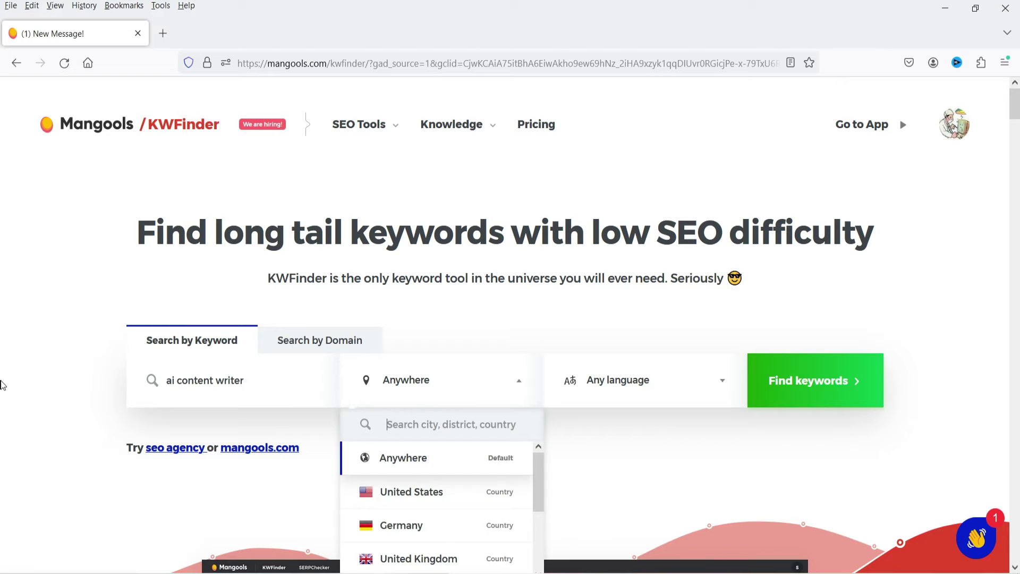
left_click(501, 381)
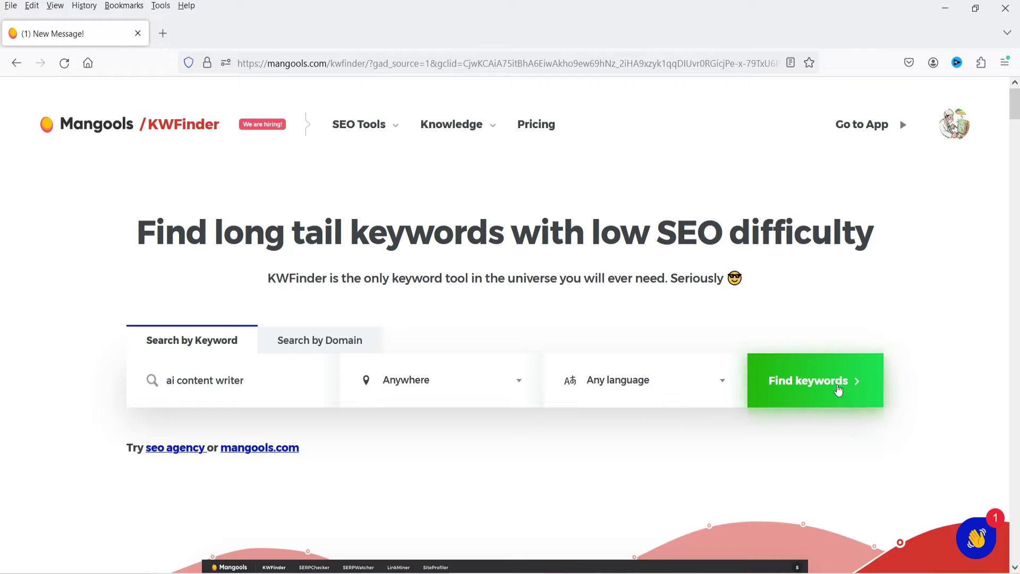
left_click(857, 383)
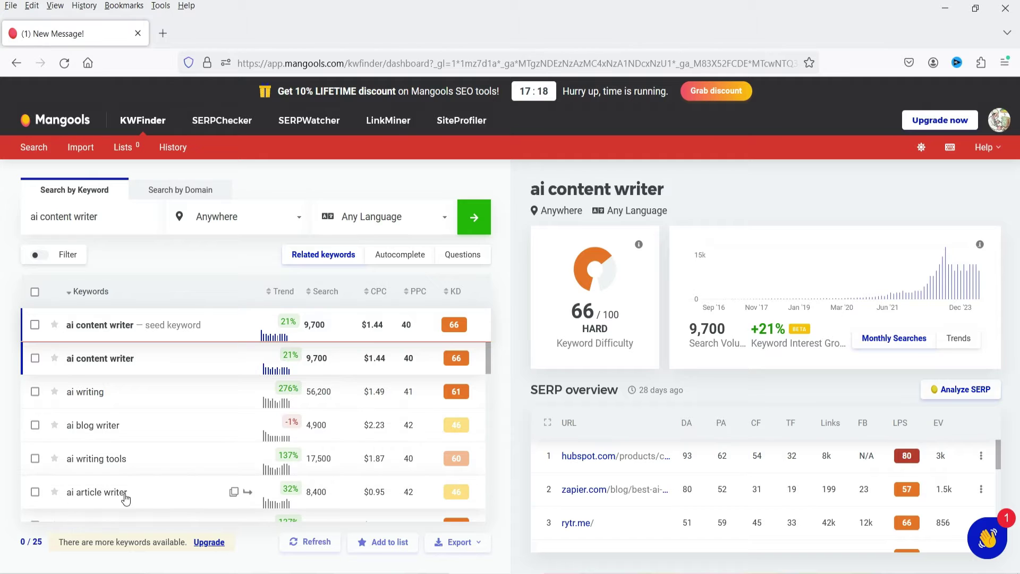
Scroll to the related keywords, such as ai writing (56,200, KD 61) and ai writing tools (17,500).
scroll(327, 428, "down", 2)
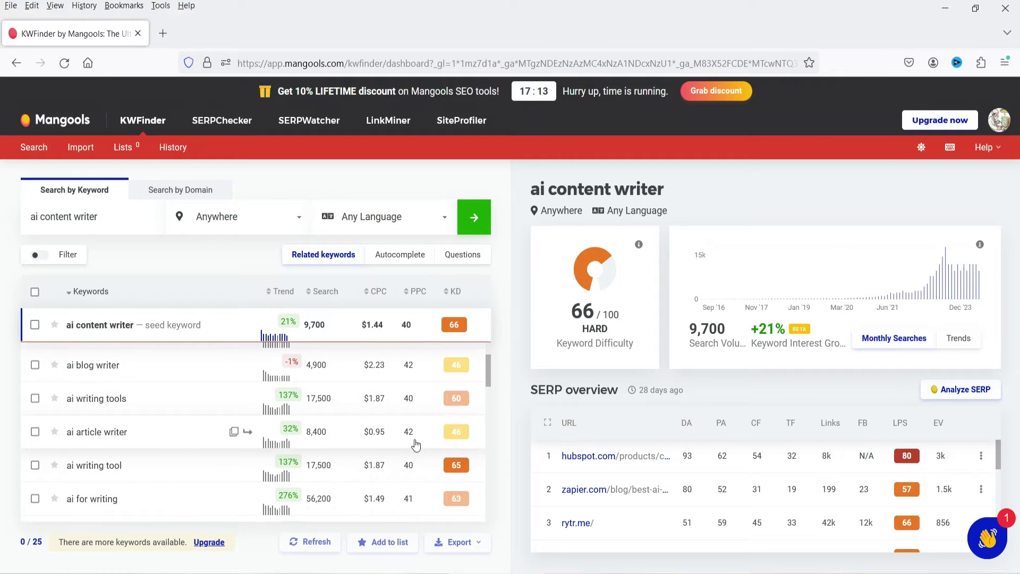
mouse_move(296, 439)
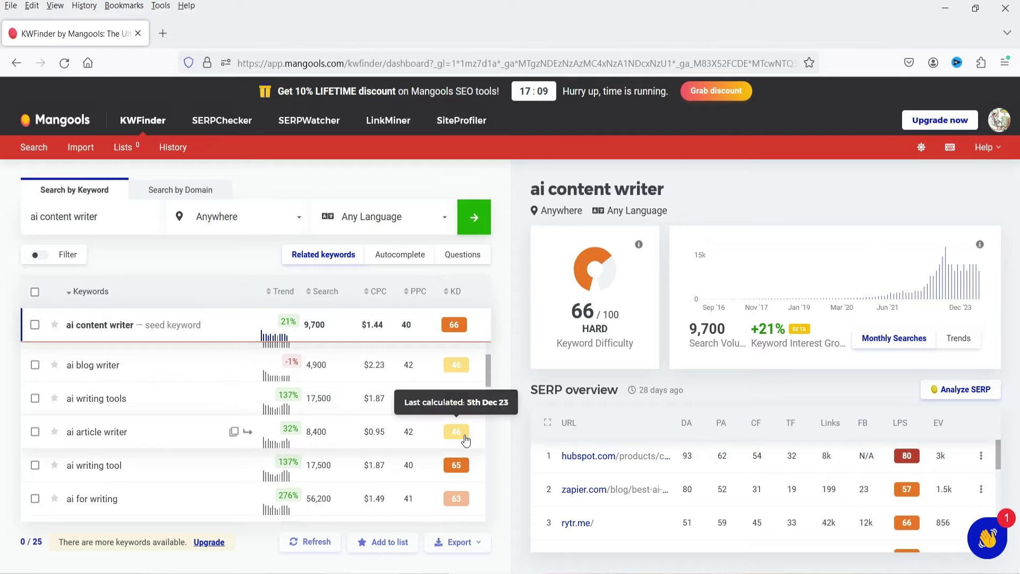
scroll(218, 357, "up", 2)
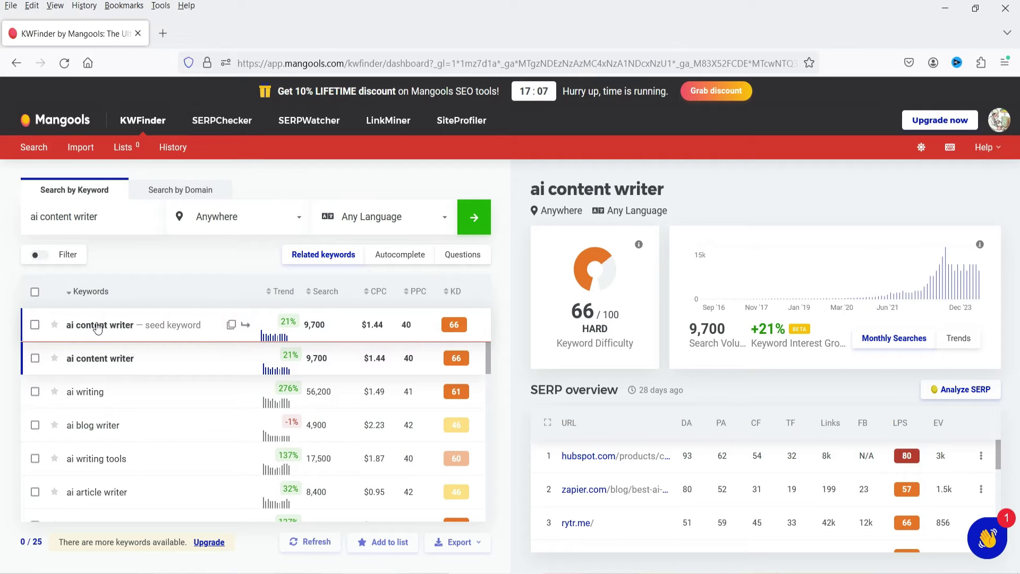
scroll(91, 348, "down", 2)
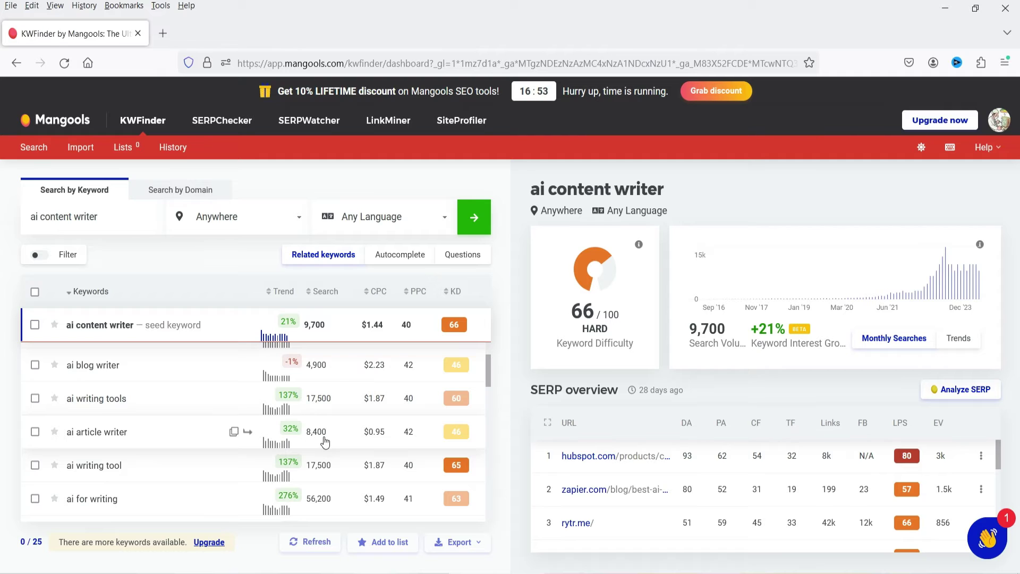
mouse_move(458, 443)
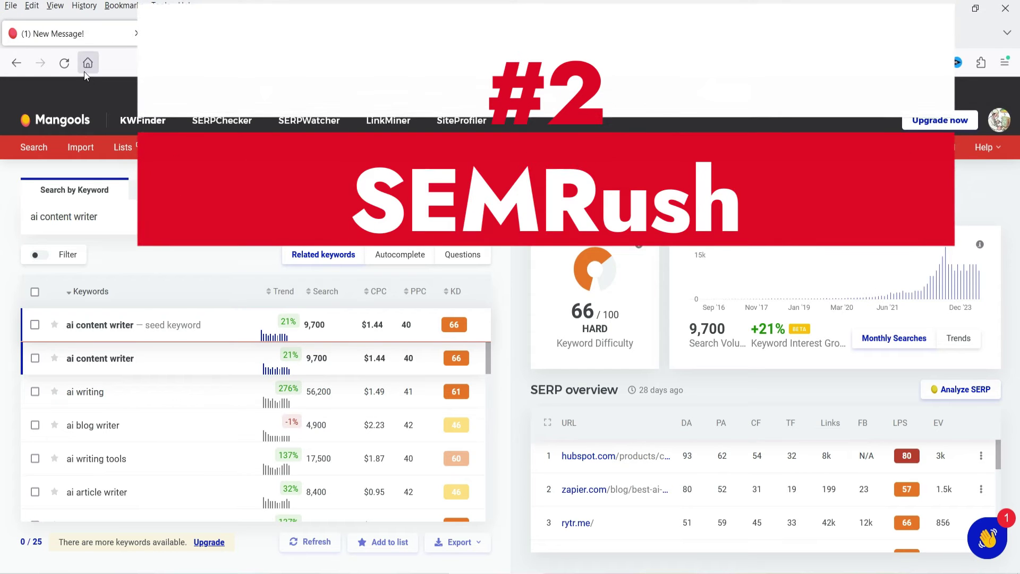
Search Google for 'semrush keyword explorer' and open the Semrush Keyword Magic Tool result.
left_click(85, 70)
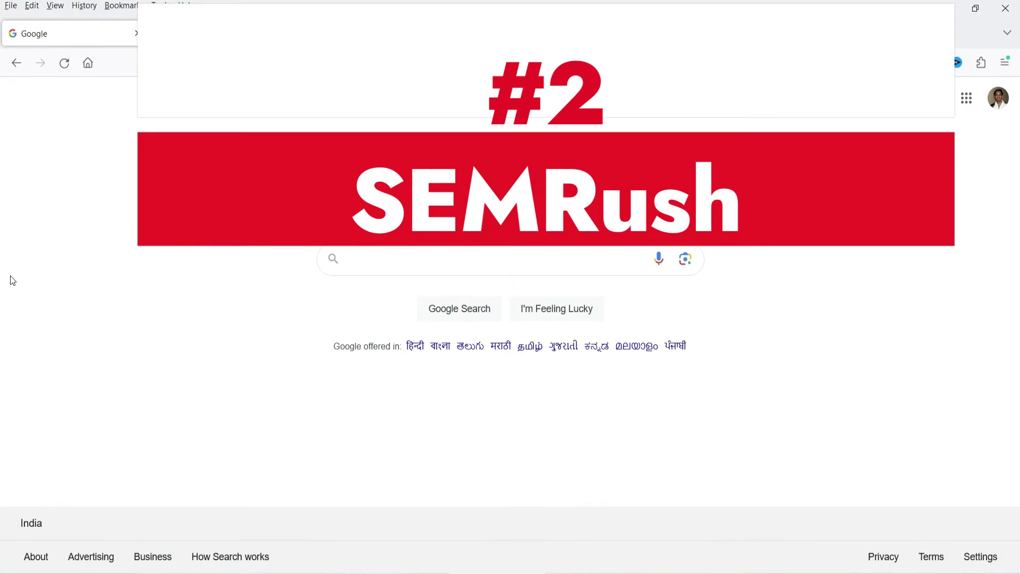
type("semrush keyword explorer")
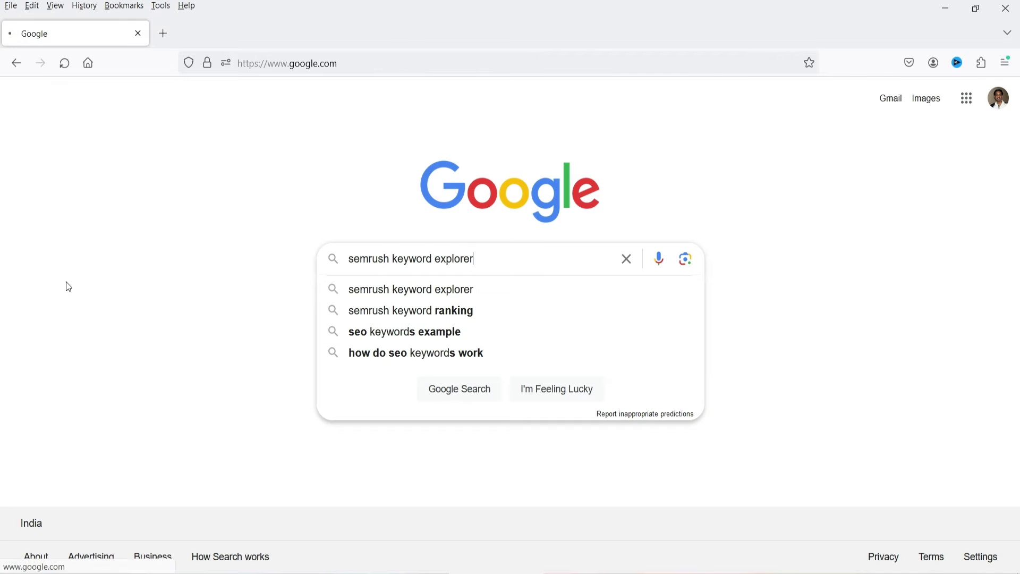
key("Return")
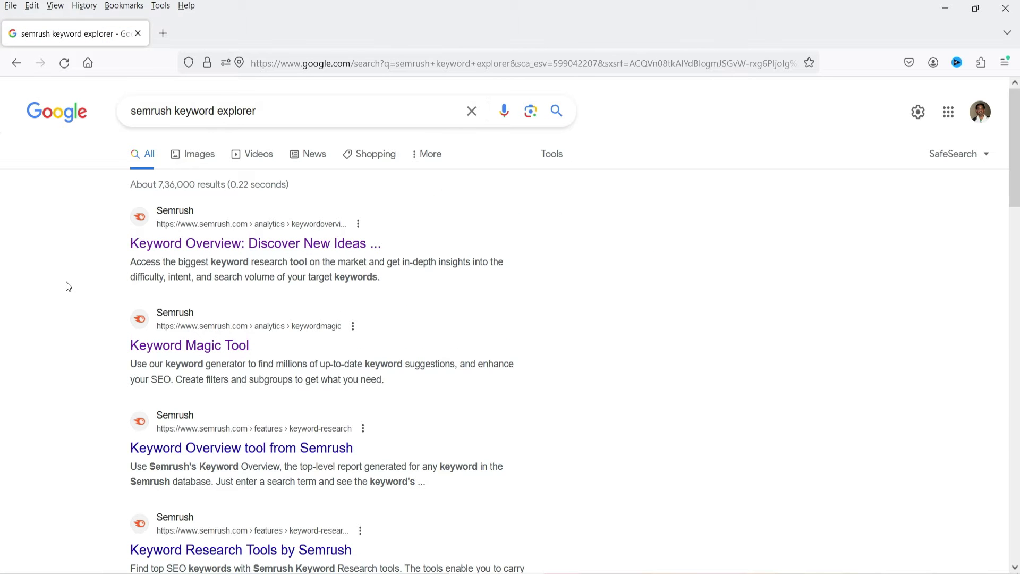
left_click(187, 350)
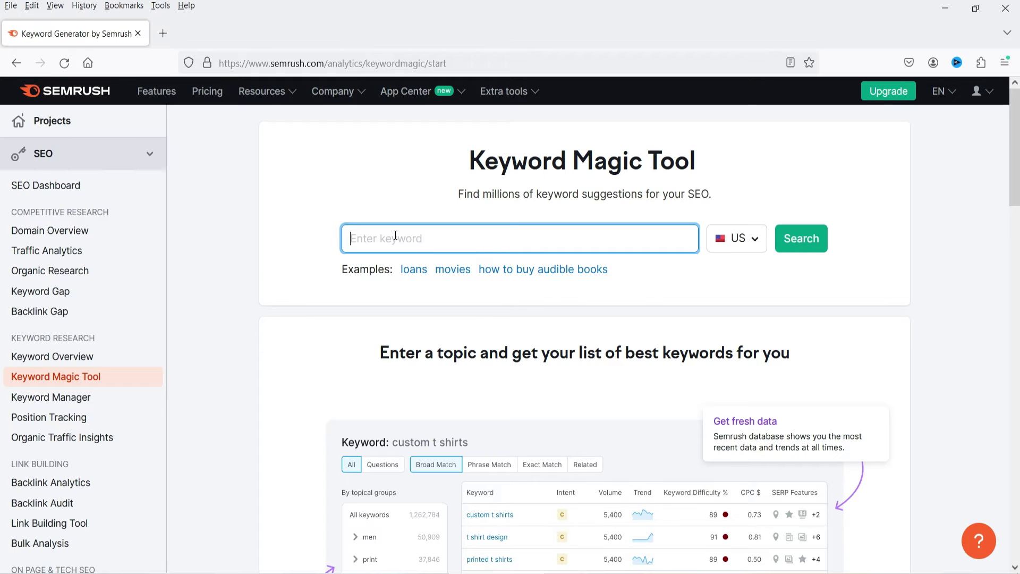
Look up 'ai content writer' in Keyword Magic Tool: 162 keywords, seed 1,600 volume, KD 77.
type("ai content writer")
key("Return")
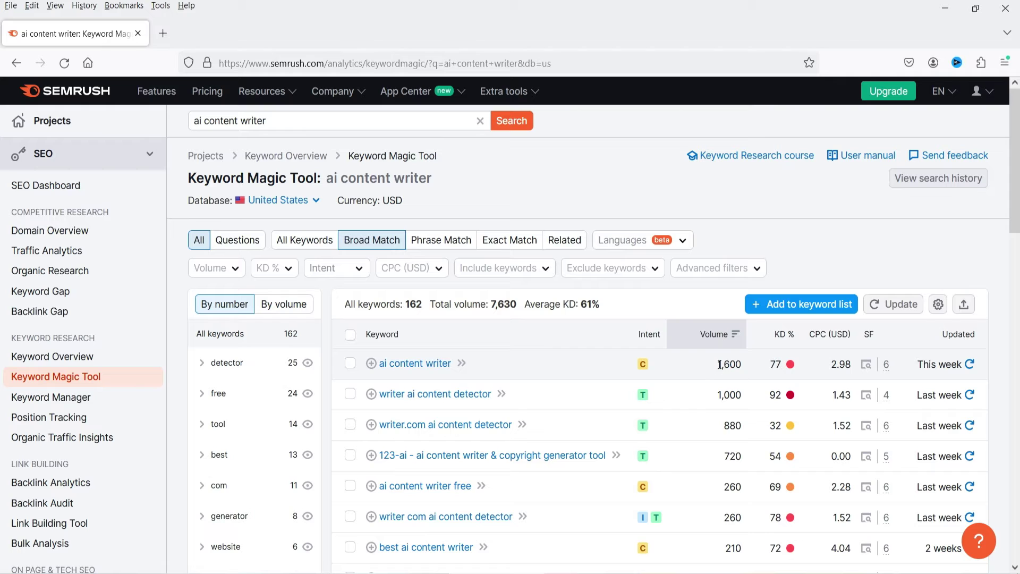
mouse_move(777, 370)
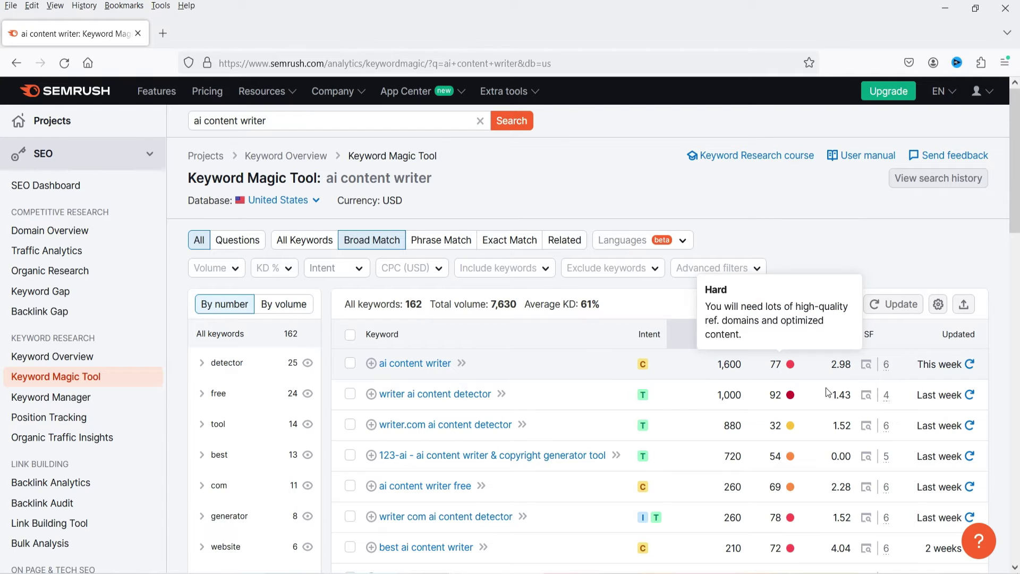
scroll(502, 395, "down", 2)
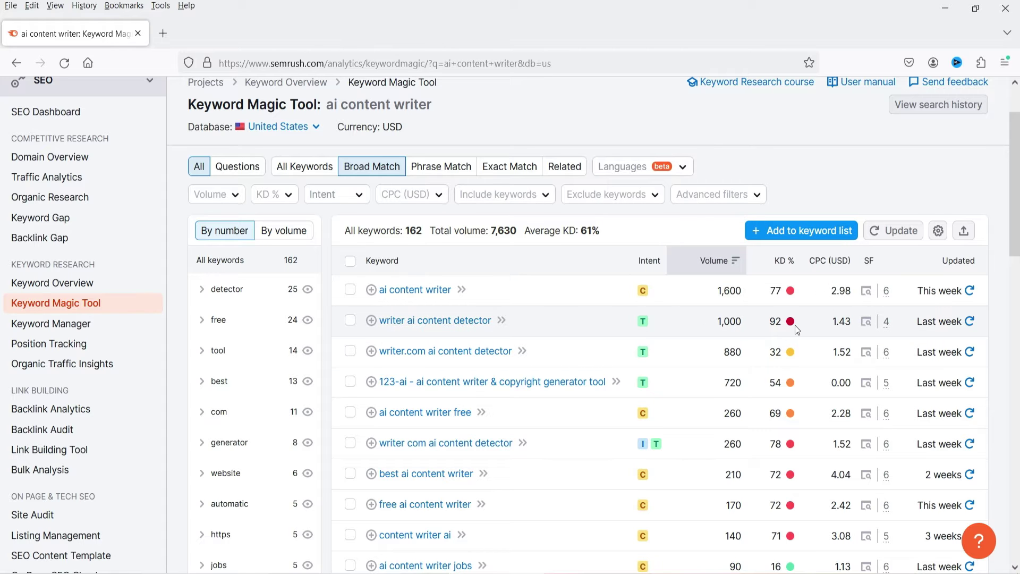
scroll(560, 397, "up", 2)
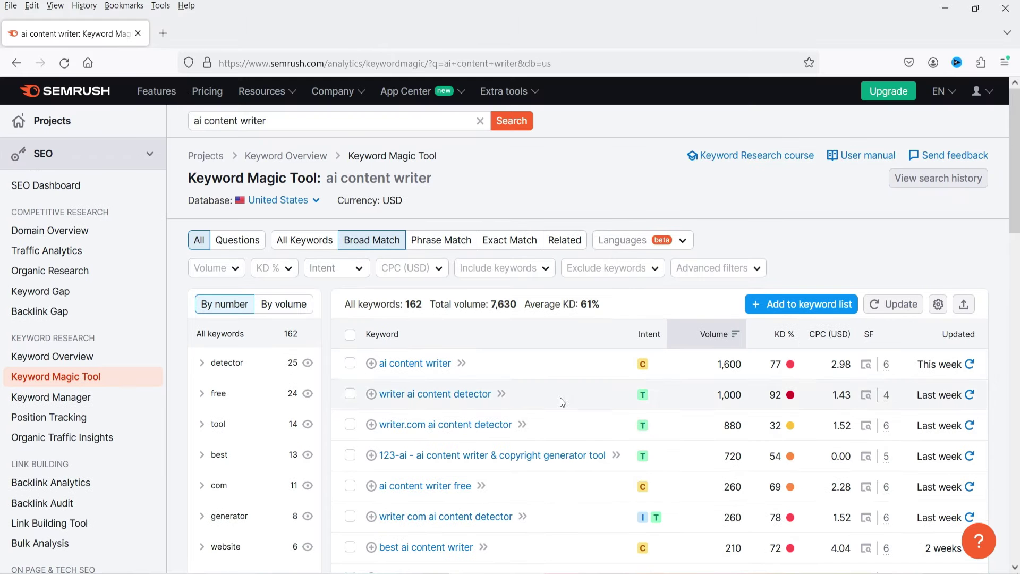
left_click(308, 207)
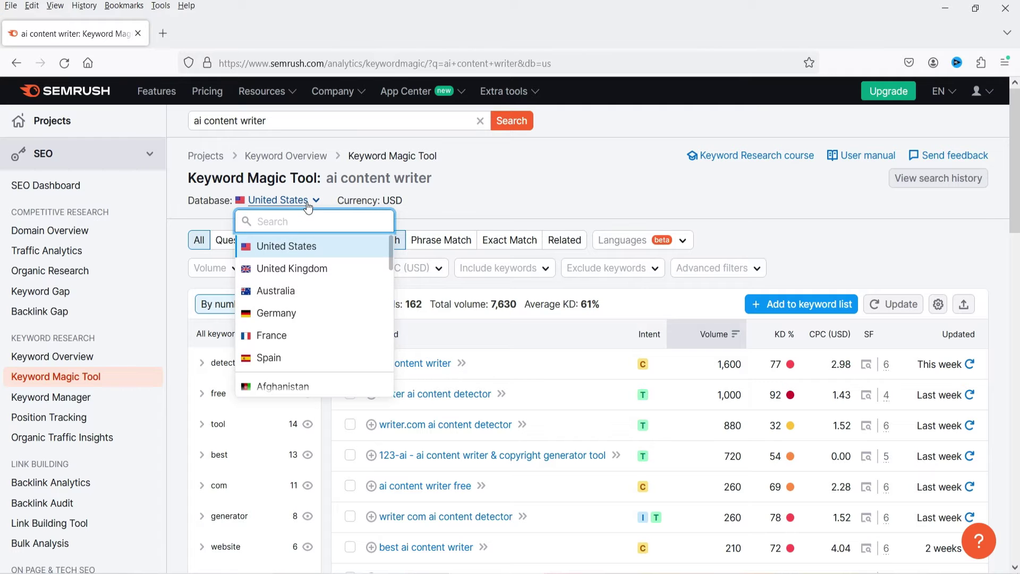
Switch the Semrush database to India (8 keywords, seed 3,600, KD 80), then return to Google.
type("india")
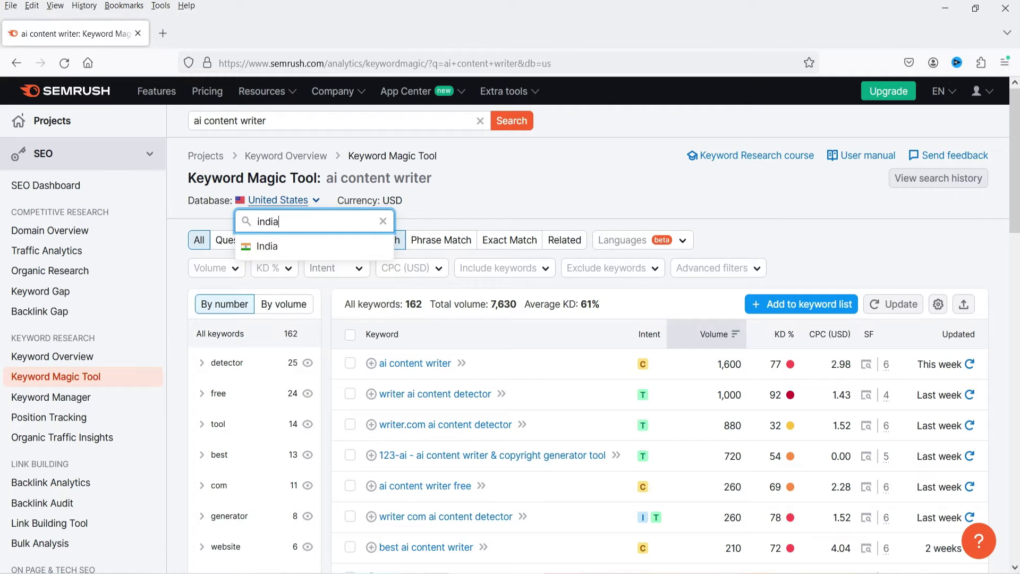
left_click(274, 246)
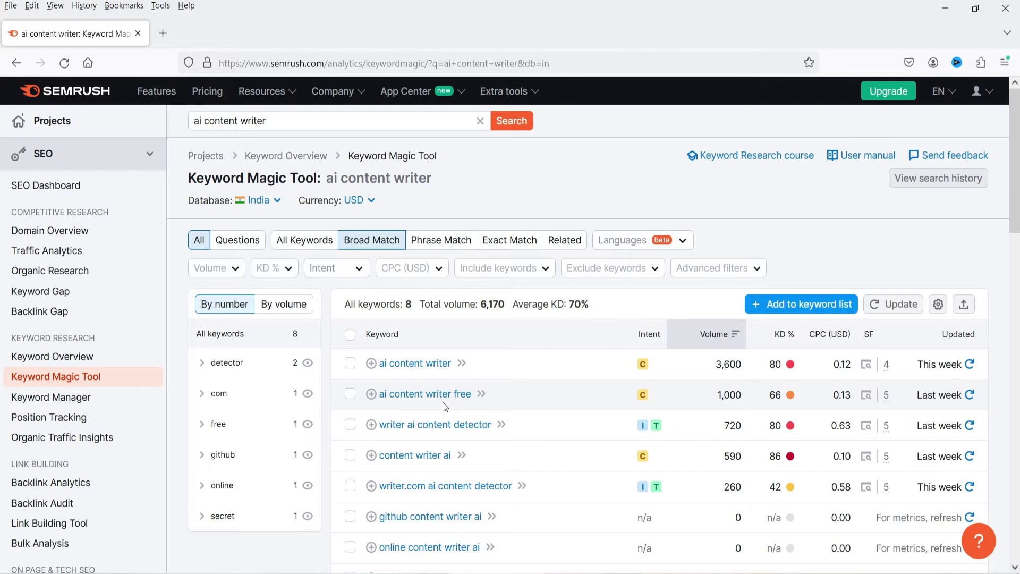
left_click(88, 63)
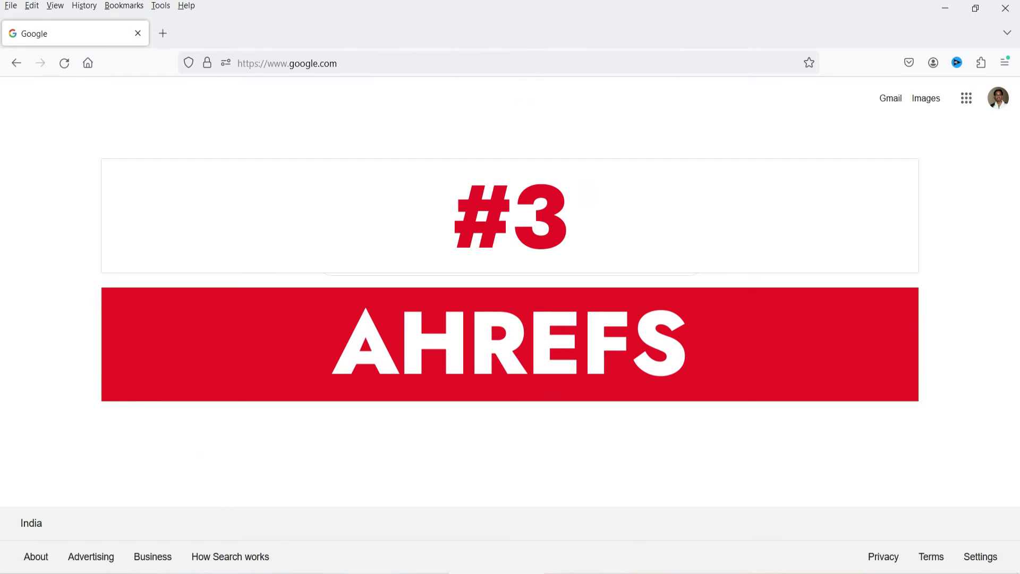
Search Google for AHREFS, open its homepage, and open Keyword Generator from the footer.
type("AHREFS")
key("Return")
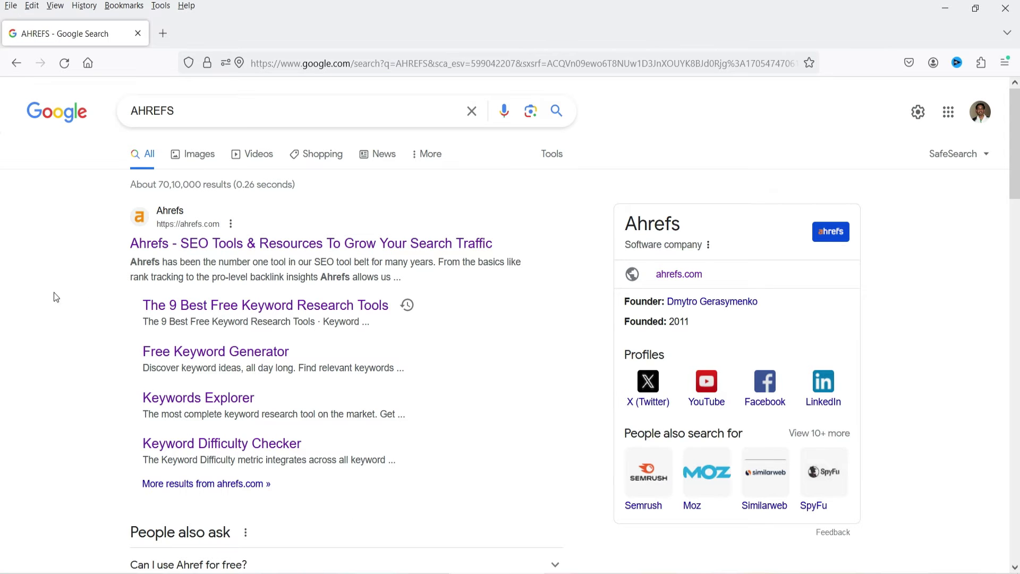
left_click(217, 243)
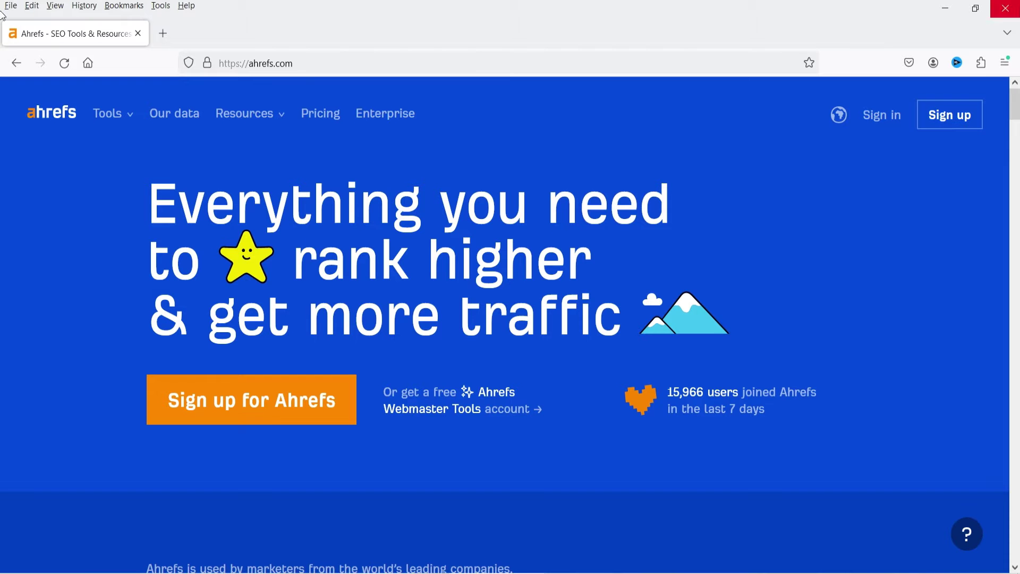
left_click_drag(1015, 103, 1015, 547)
scroll(402, 241, "up", 3)
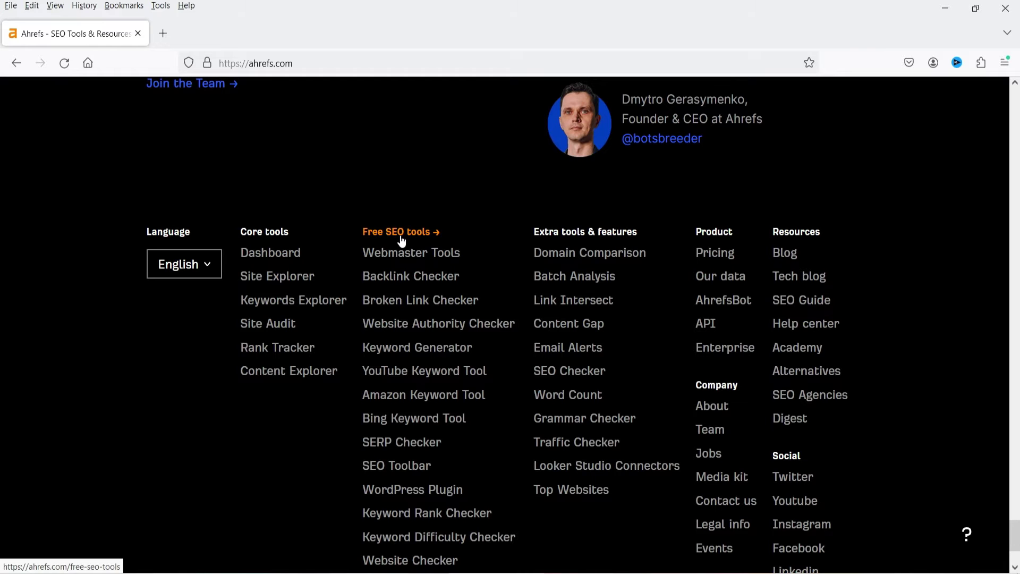
left_click(403, 352)
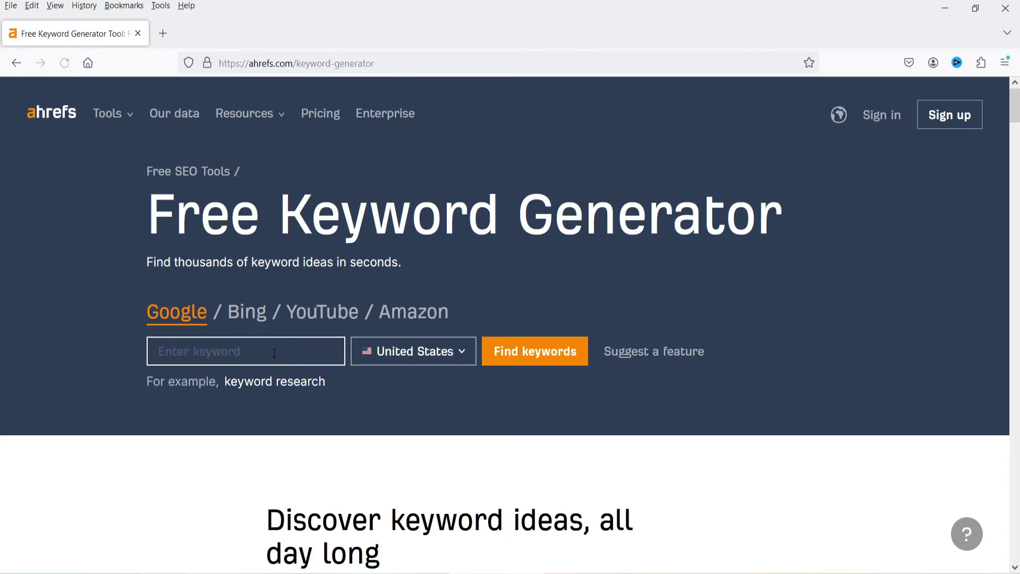
Generate Ahrefs keyword ideas for 'ai content writer'.
left_click(249, 347)
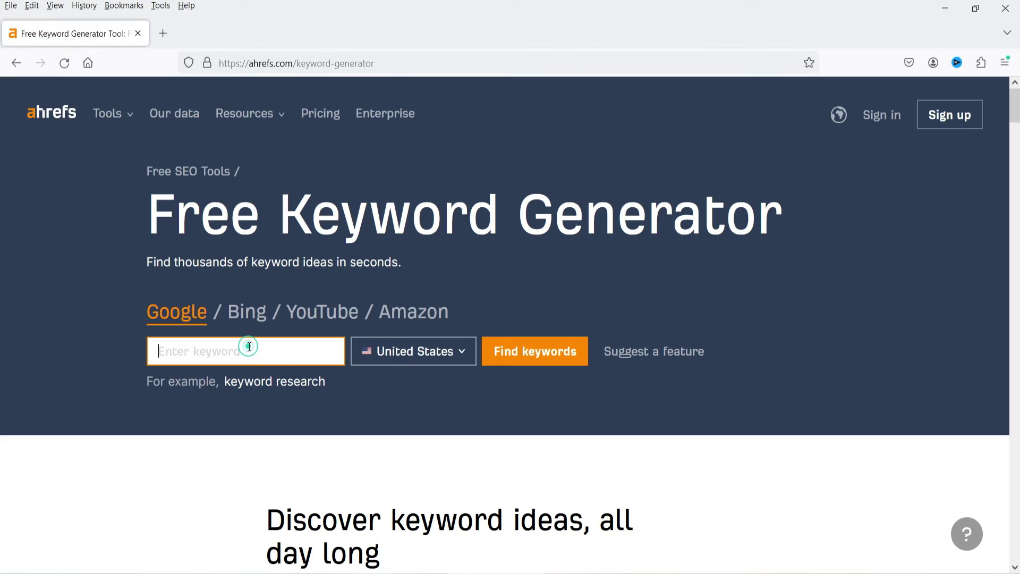
type("ai content writer")
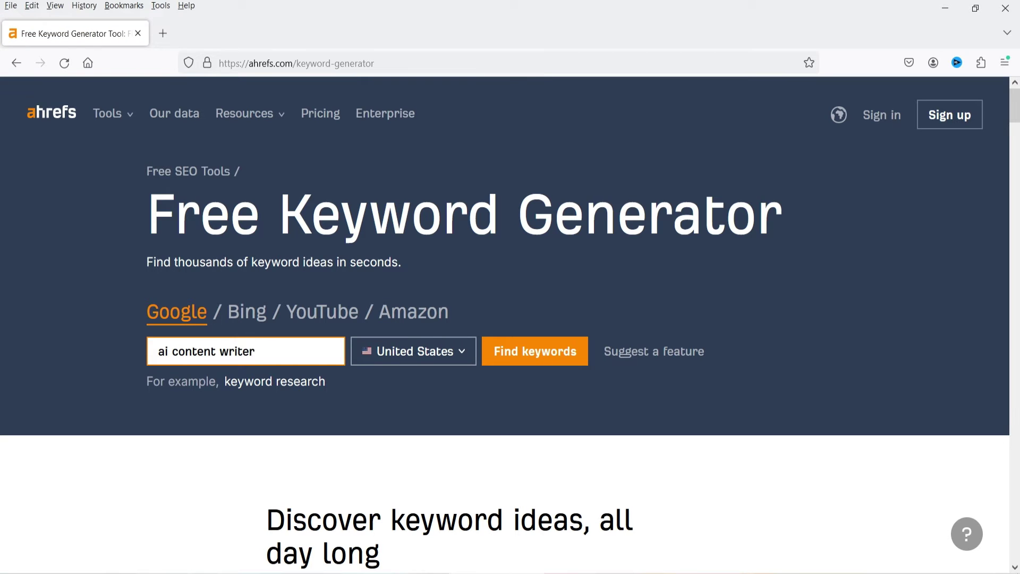
left_click(528, 353)
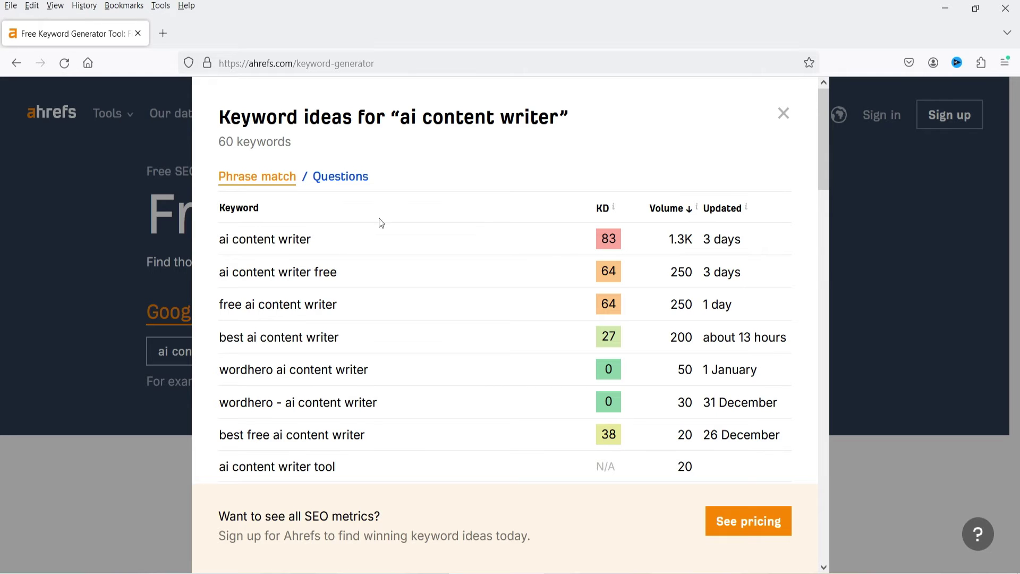
Highlight the top keywords, 'best ai content writer' and its 200 volume, then close the results.
left_click_drag(218, 274, 356, 283)
left_click(372, 279)
left_click_drag(220, 337, 352, 343)
left_click(399, 338)
left_click_drag(660, 340, 701, 349)
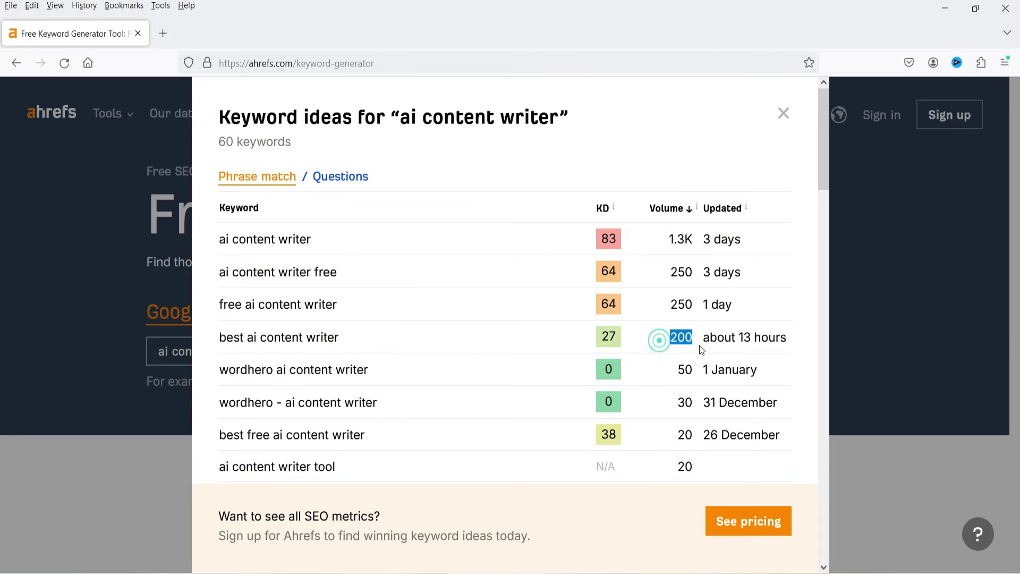
left_click(783, 114)
scroll(1, 134, "down", 15)
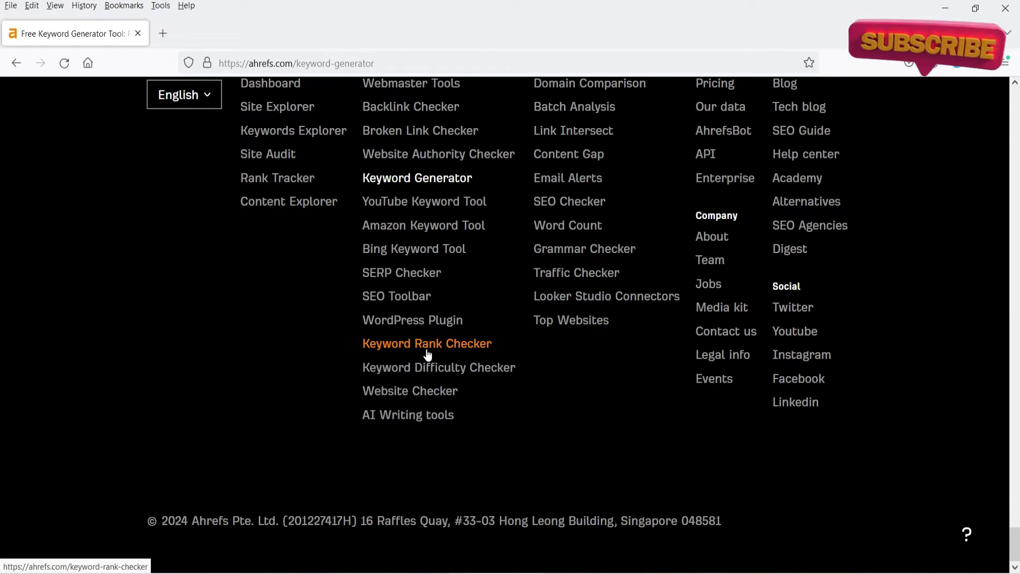
Check 'ai content writer' in Ahrefs' Keyword Difficulty Checker (KD 83, Super hard).
left_click(432, 371)
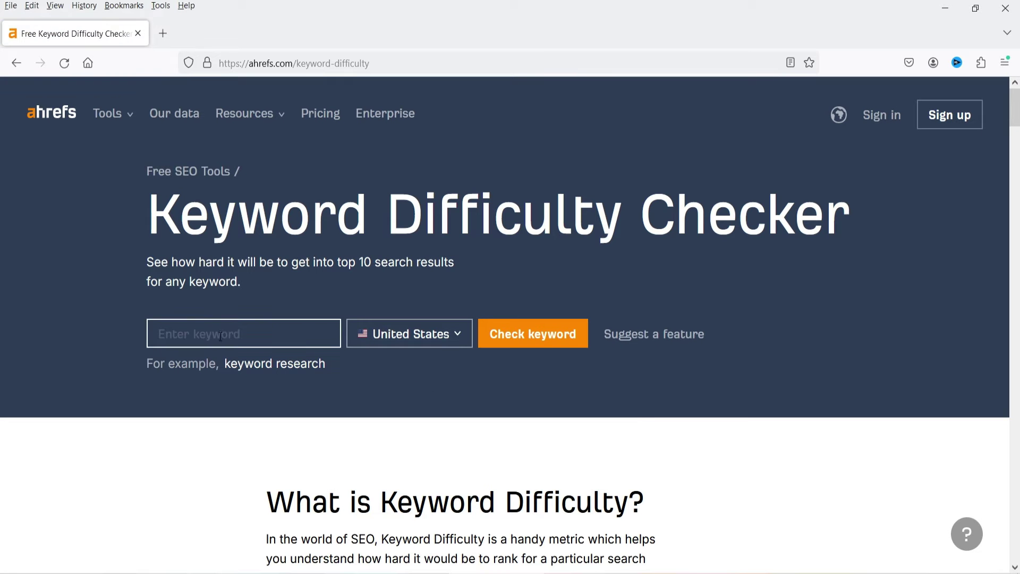
left_click(221, 336)
type("ai content writer")
left_click(506, 336)
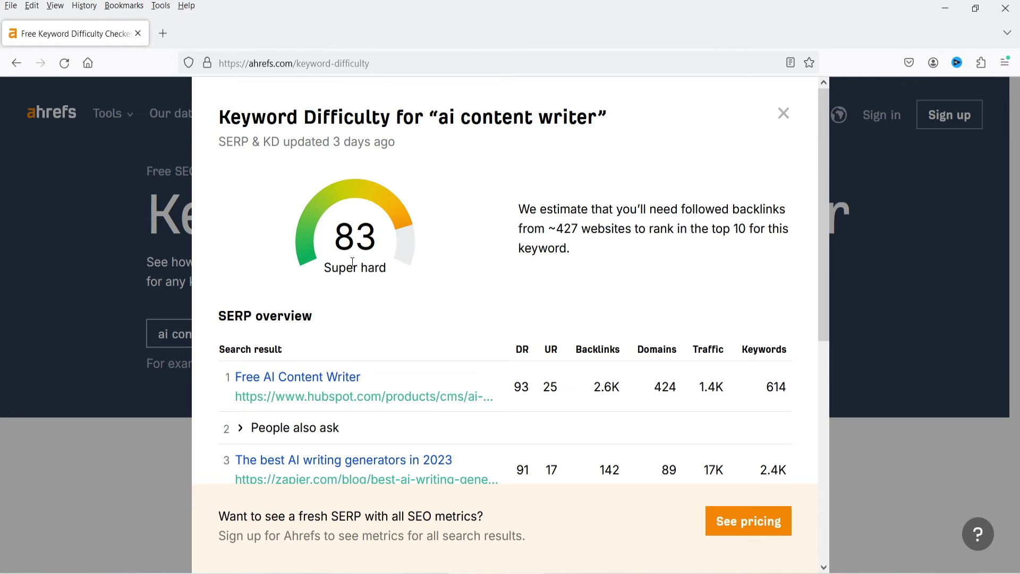
scroll(446, 257, "down", 3)
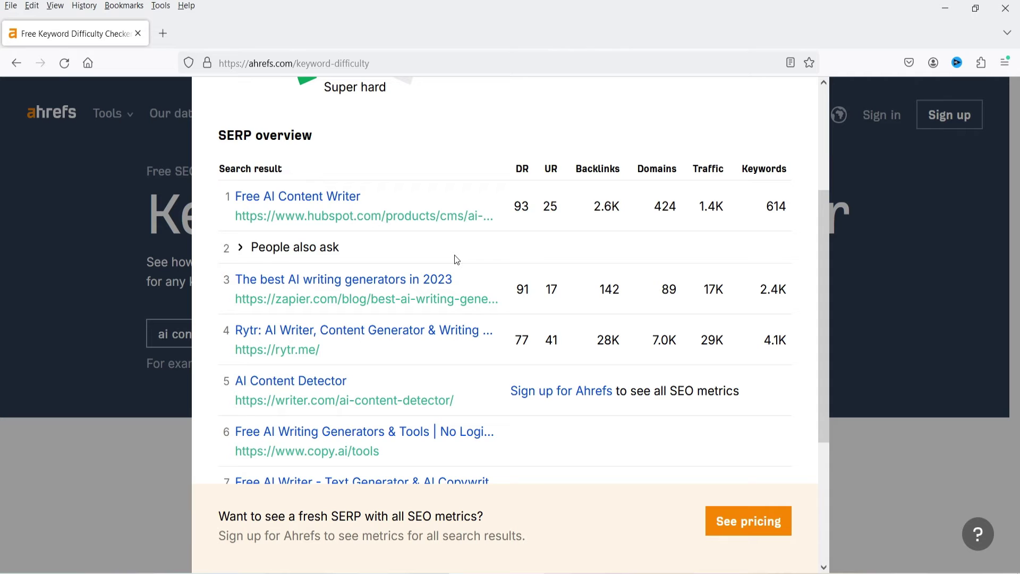
scroll(452, 262, "up", 3)
scroll(565, 244, "down", 3)
scroll(607, 242, "down", 1)
left_click(2, 155)
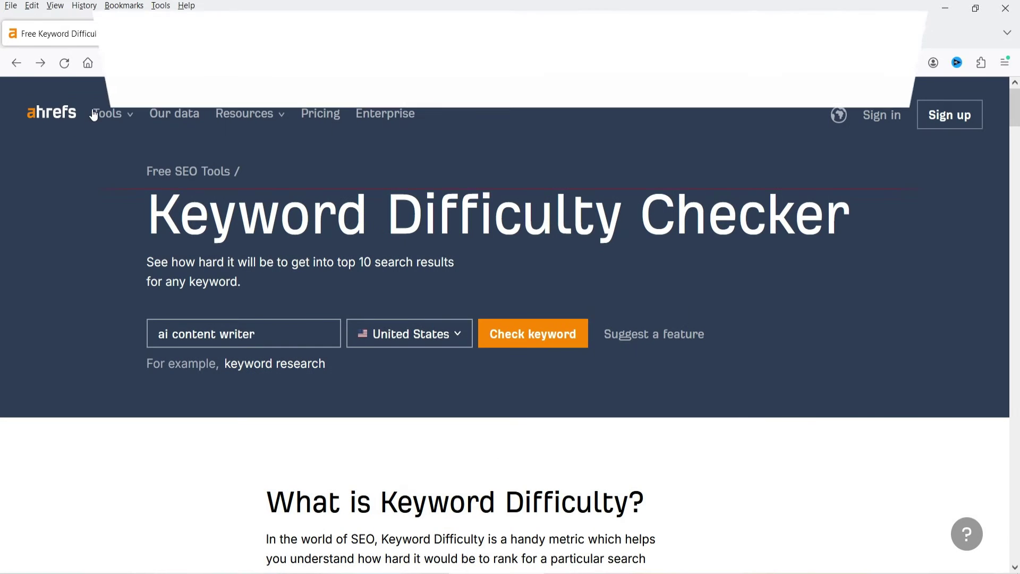
Search Google for 'wordstream keyword tool'.
left_click(88, 64)
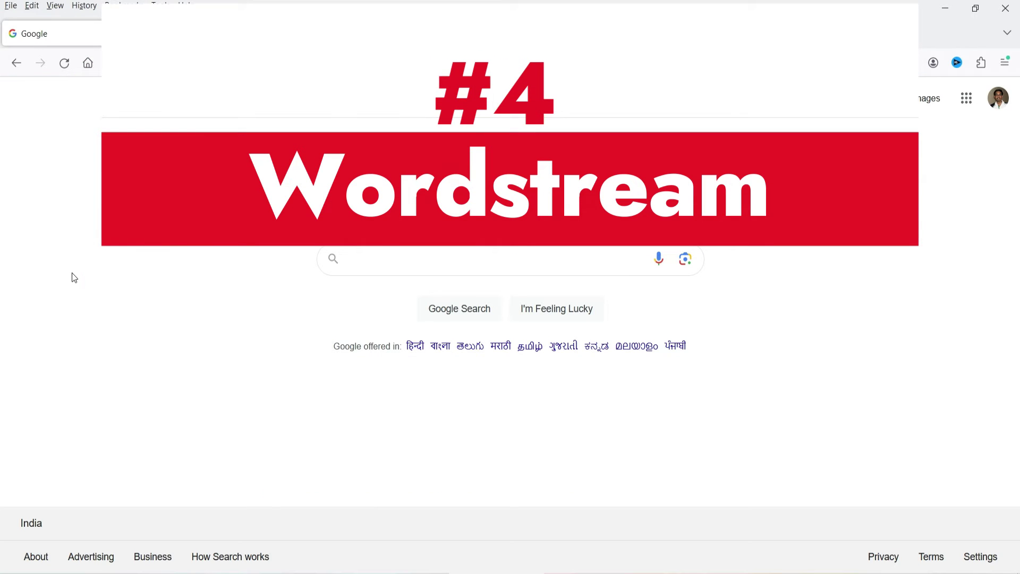
left_click(393, 266)
type("wordstream keyword tool")
key("Return")
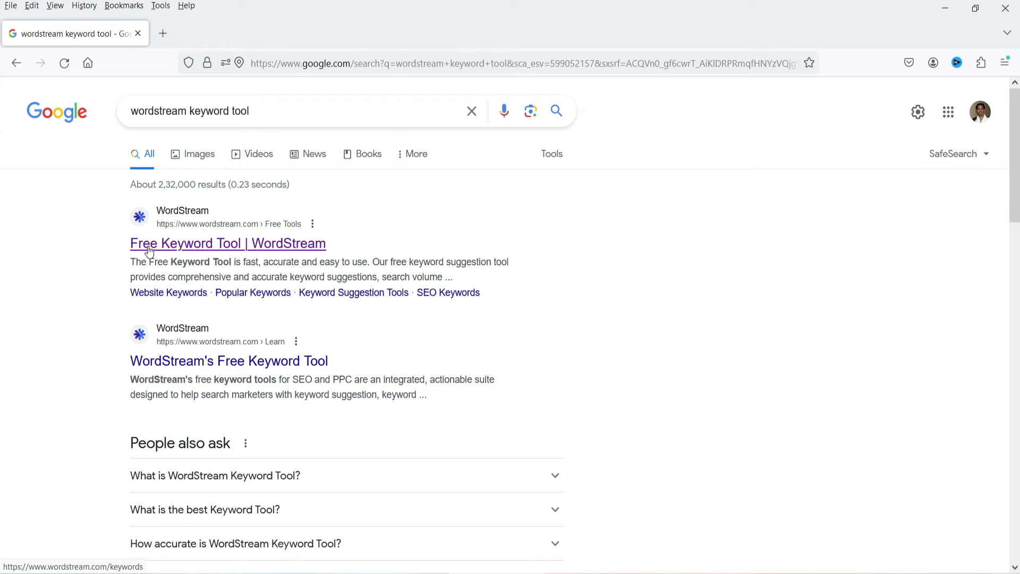
Get WordStream keyword suggestions for 'ai content writer' with All Industries and United States.
left_click(211, 251)
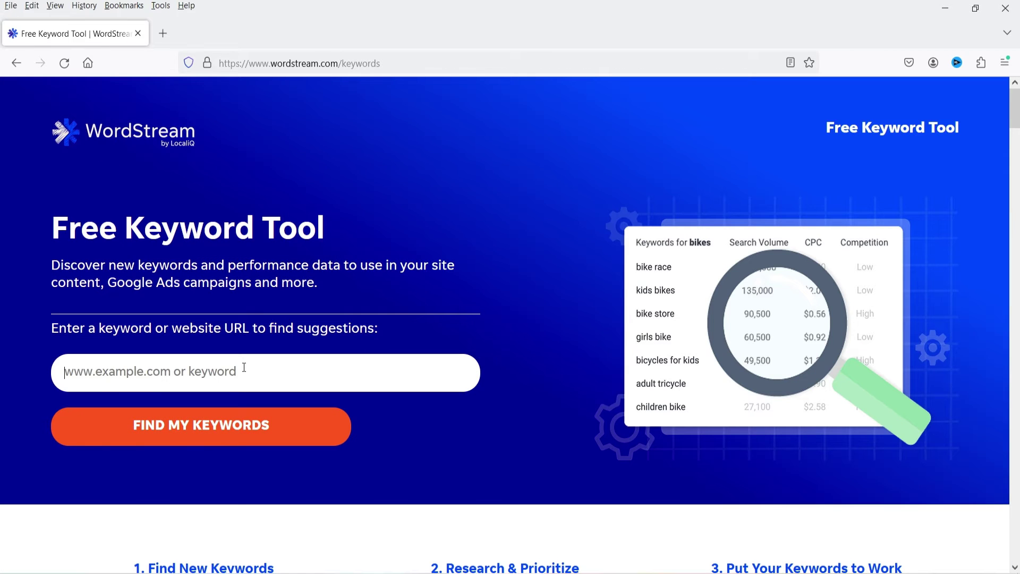
type("ai content writer")
left_click(230, 426)
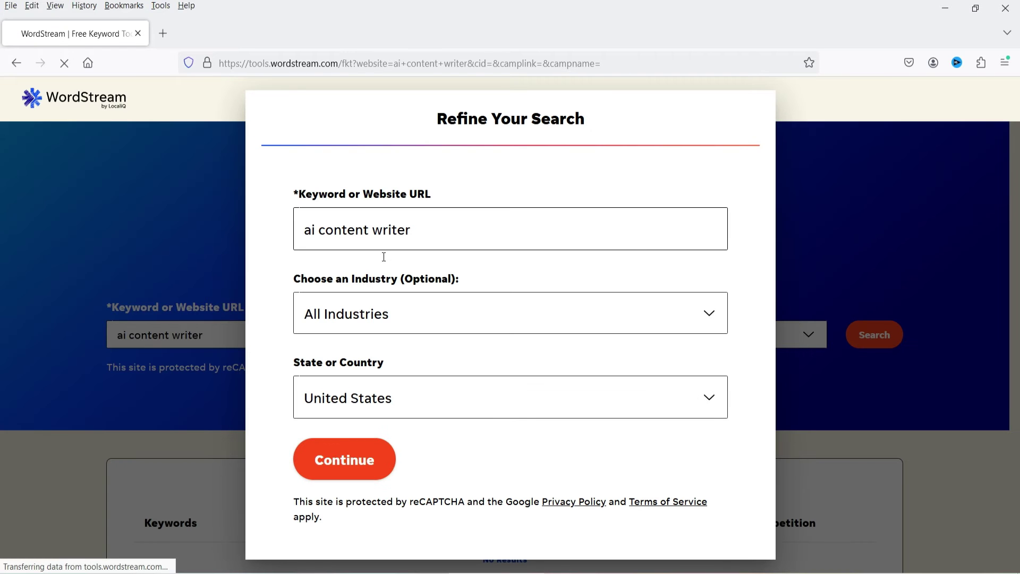
left_click(363, 469)
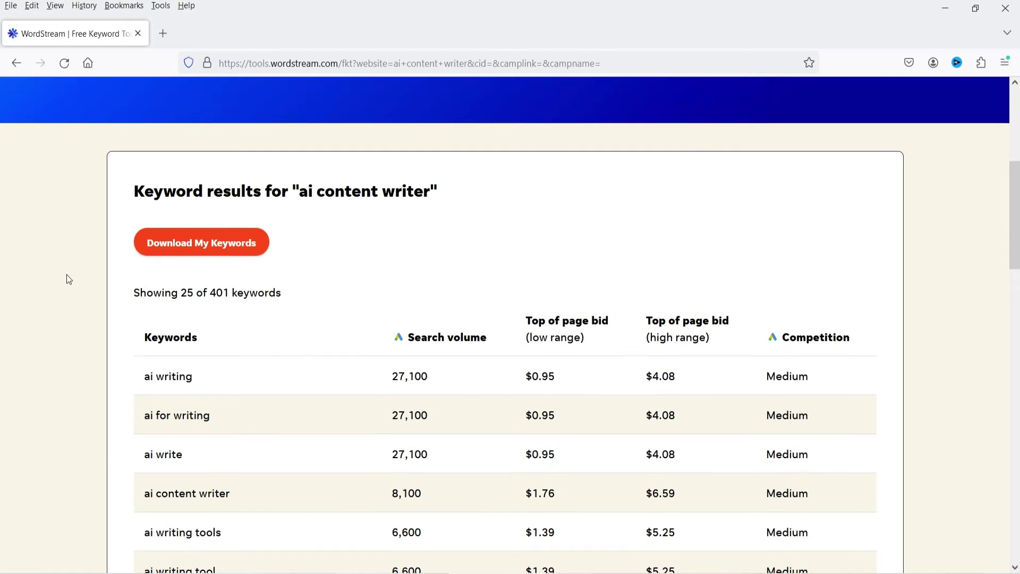
Highlight the ai content writer row: 8,100 volume, $6.59 high-range bid and Medium competition.
scroll(211, 271, "down", 2)
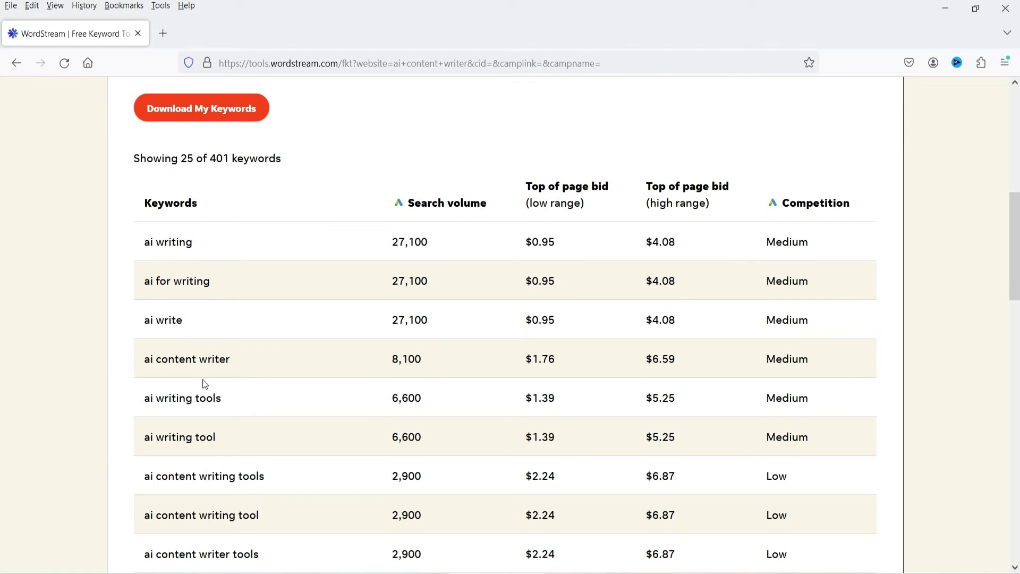
left_click_drag(144, 365, 429, 365)
left_click(439, 359)
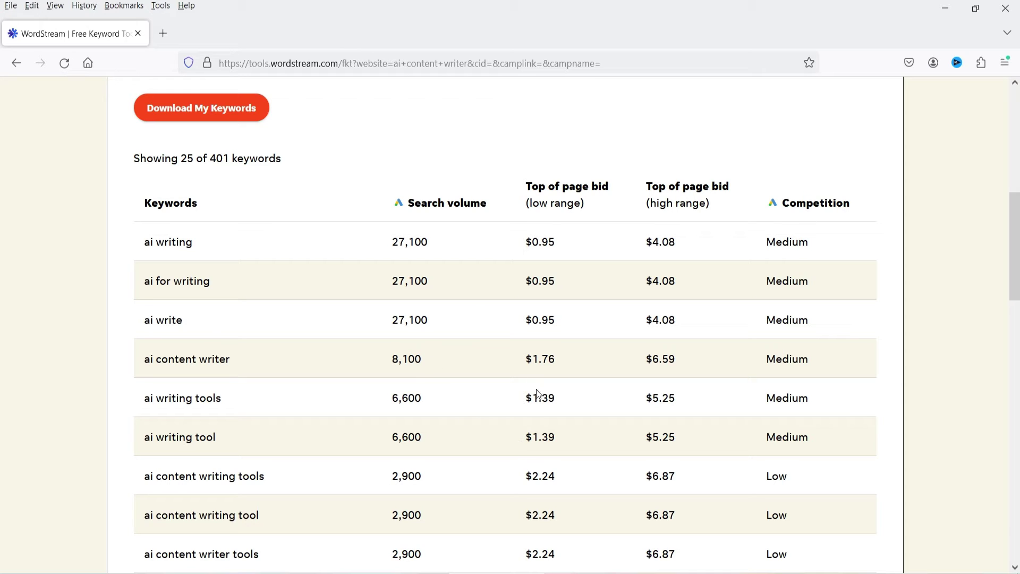
double_click(687, 362)
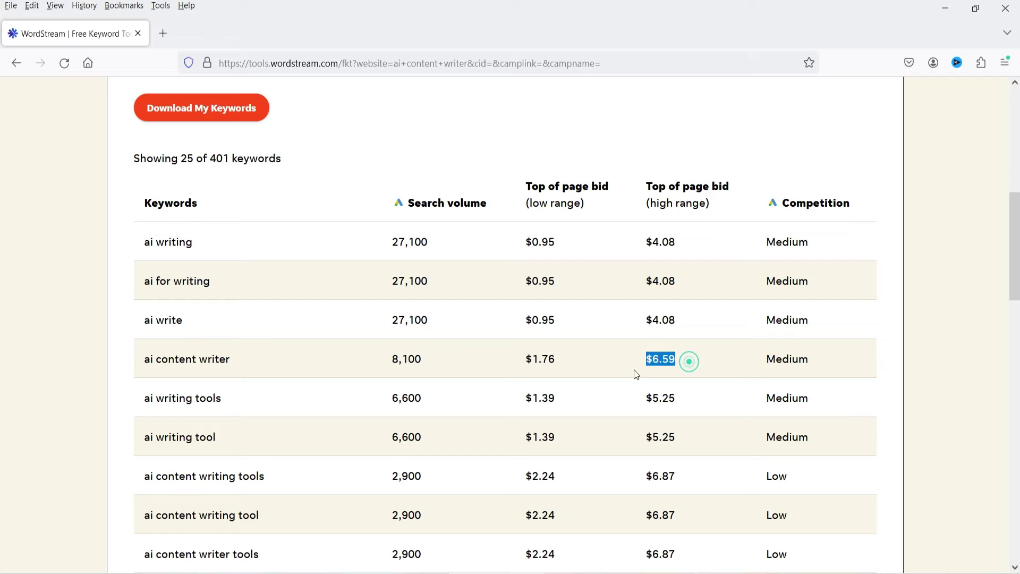
left_click(687, 362)
double_click(785, 374)
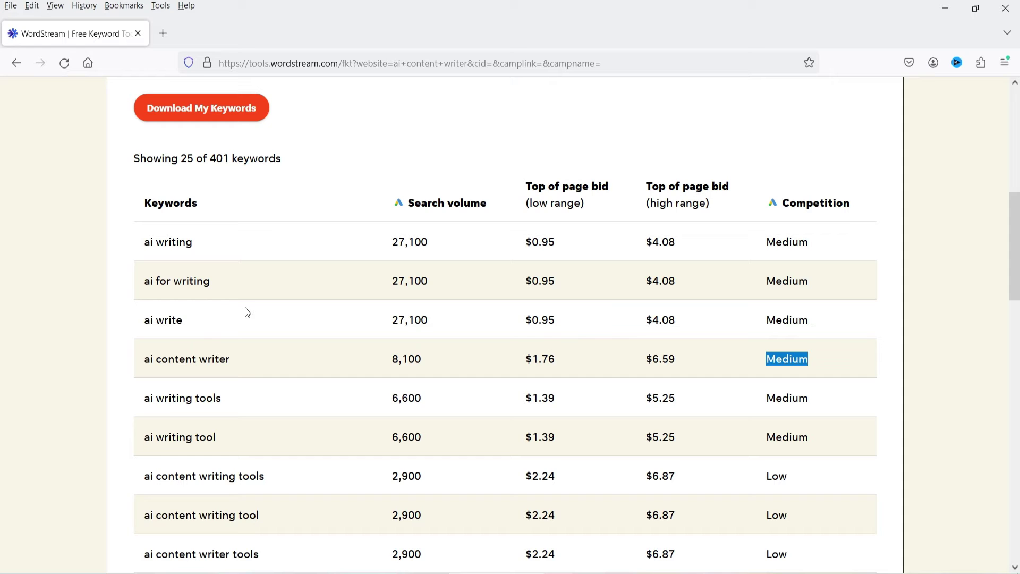
Browse further results such as ai content writing tools, then return to the top of the page.
scroll(248, 314, "down", 3)
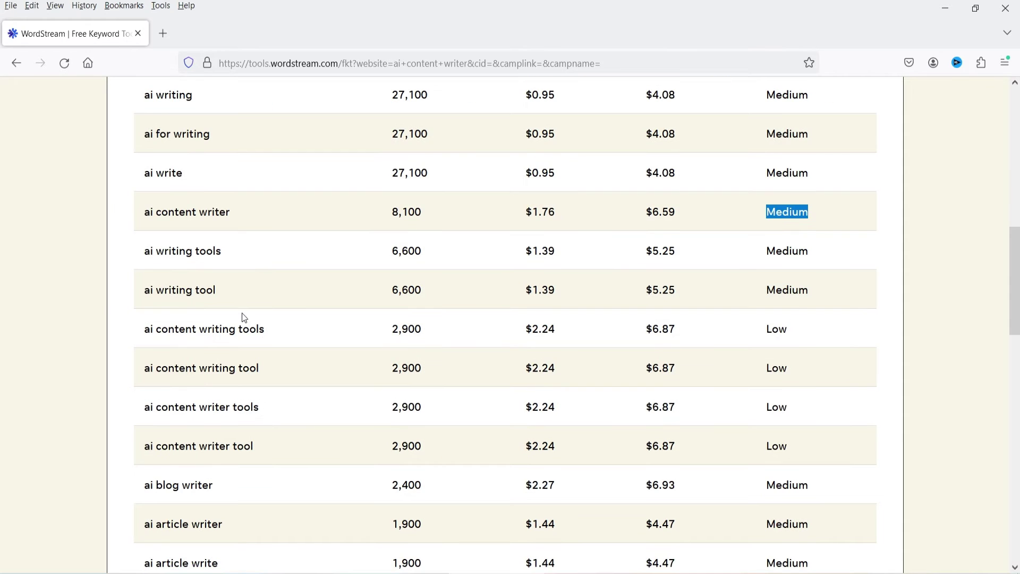
triple_click(157, 336)
left_click(278, 330)
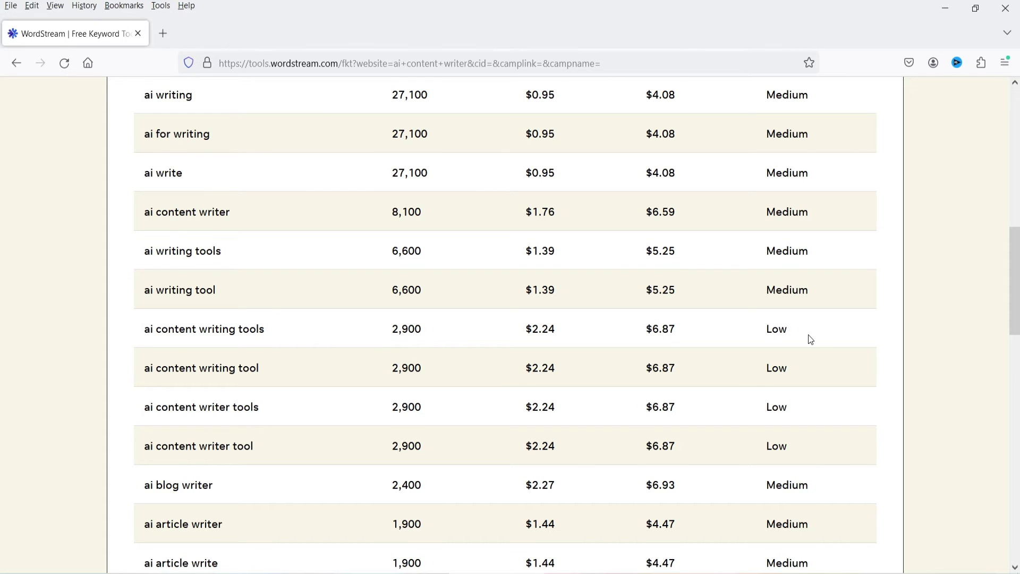
scroll(811, 339, "down", 10)
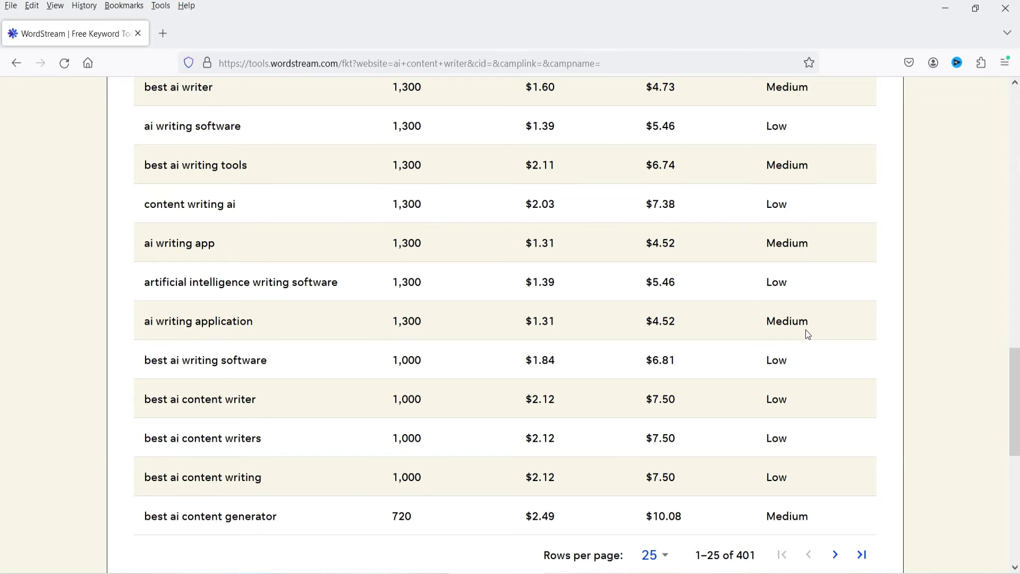
key("Home")
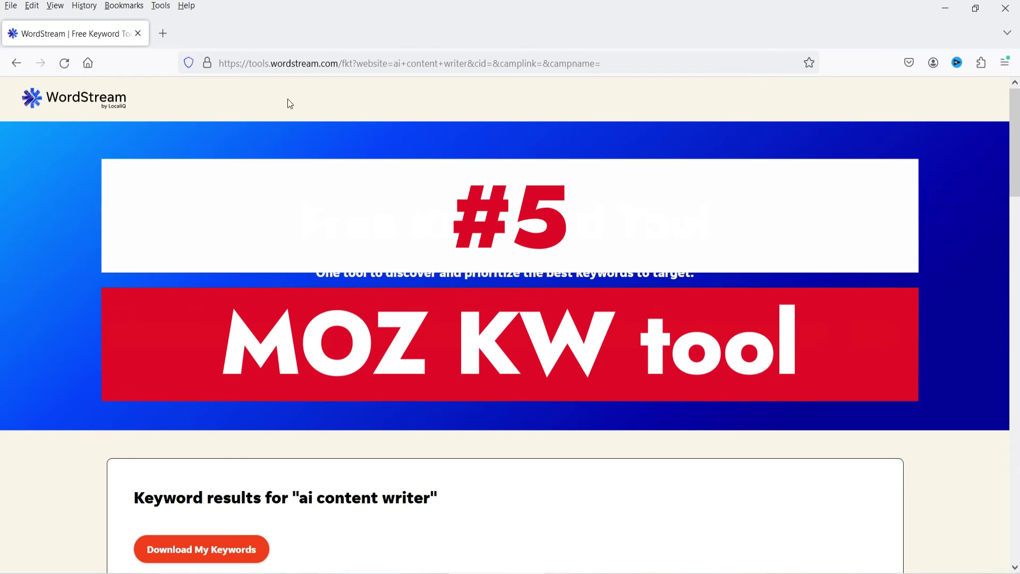
Search Google for 'MOZ keyword explorer' and open Moz Keyword Explorer at moz.com/explorer.
left_click(87, 63)
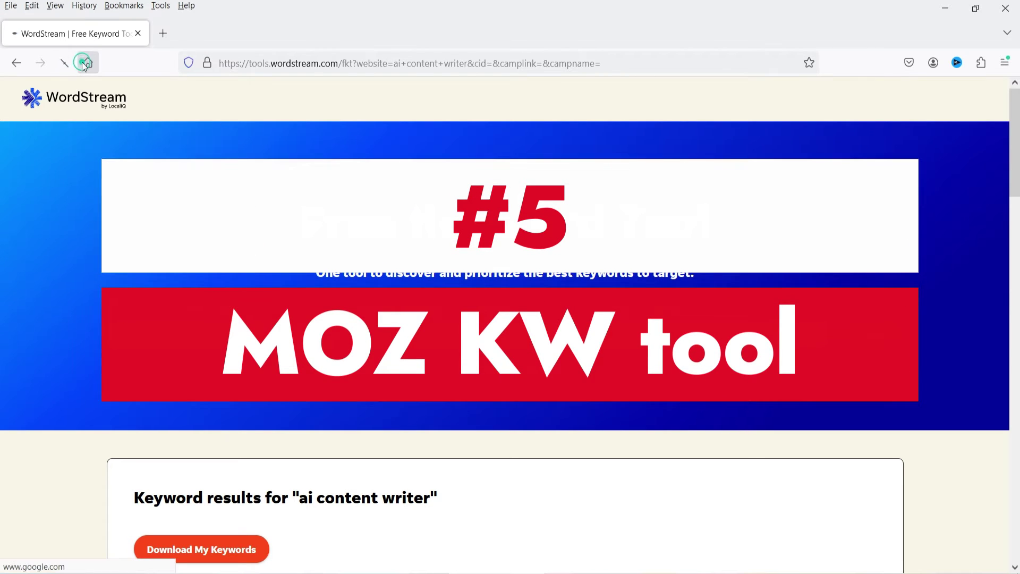
type("MOZ keyword explorer")
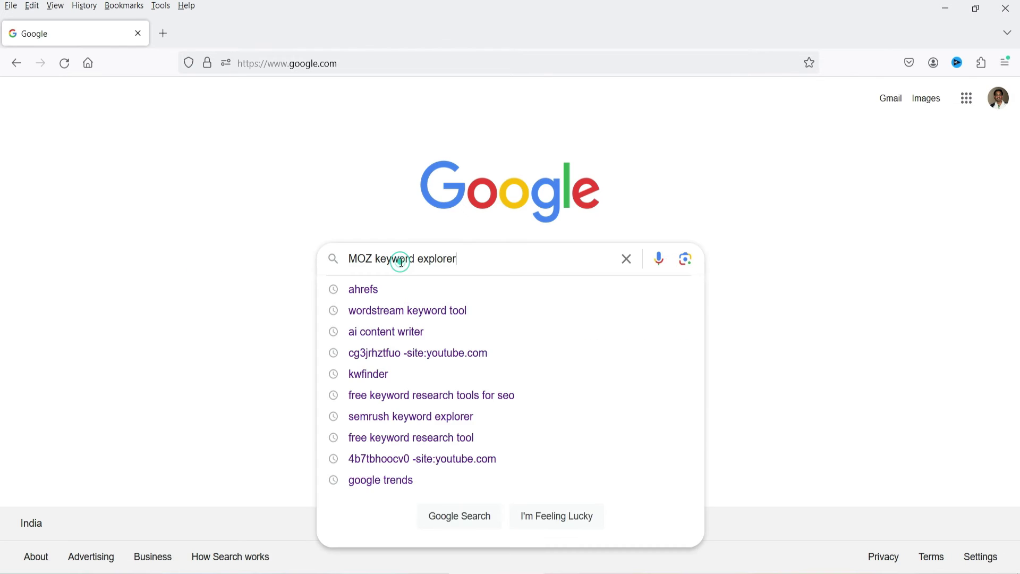
key("Return")
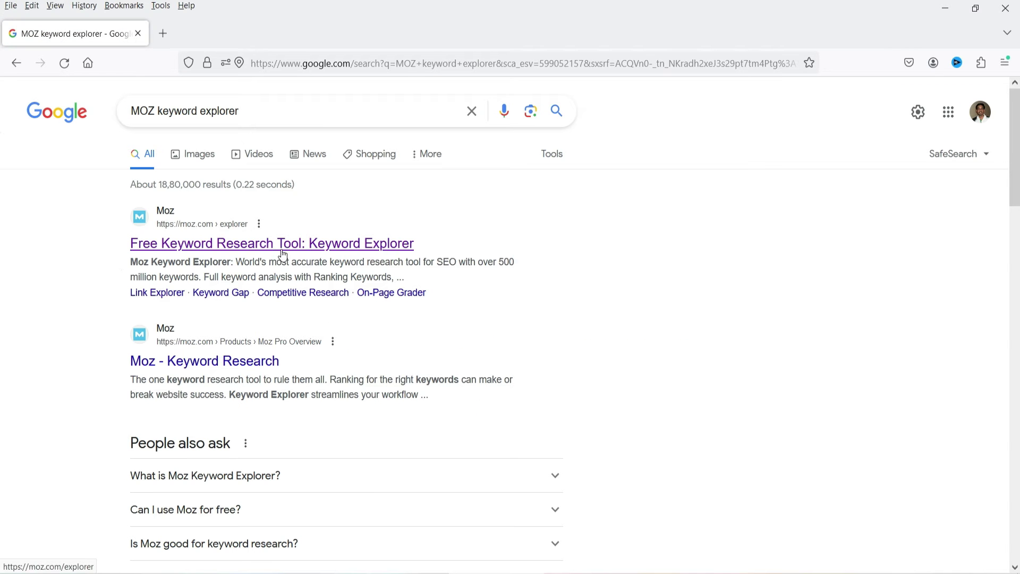
left_click(312, 250)
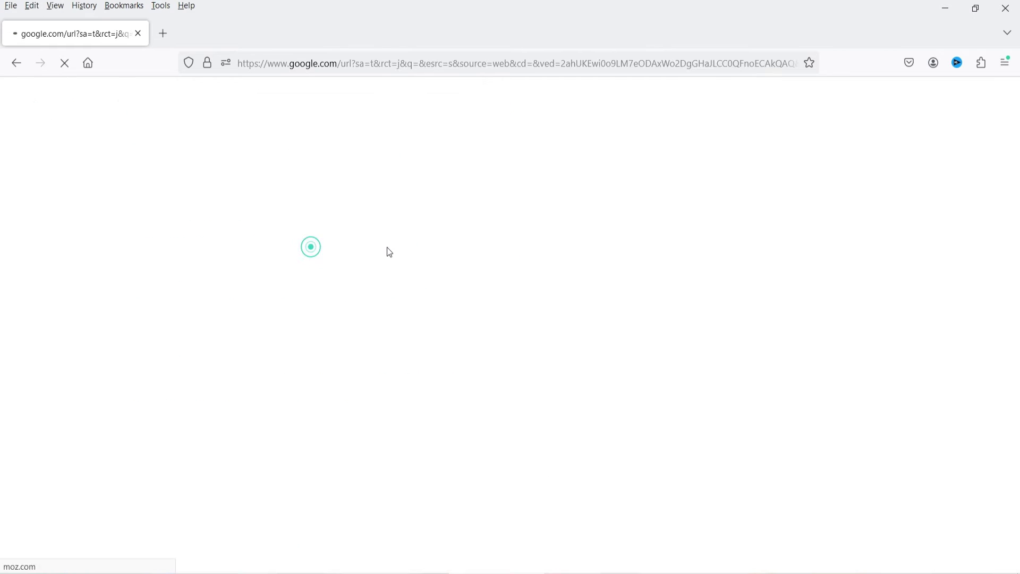
Analyze the keyword 'ai content writer' in Moz Keyword Explorer.
scroll(861, 244, "down", 5)
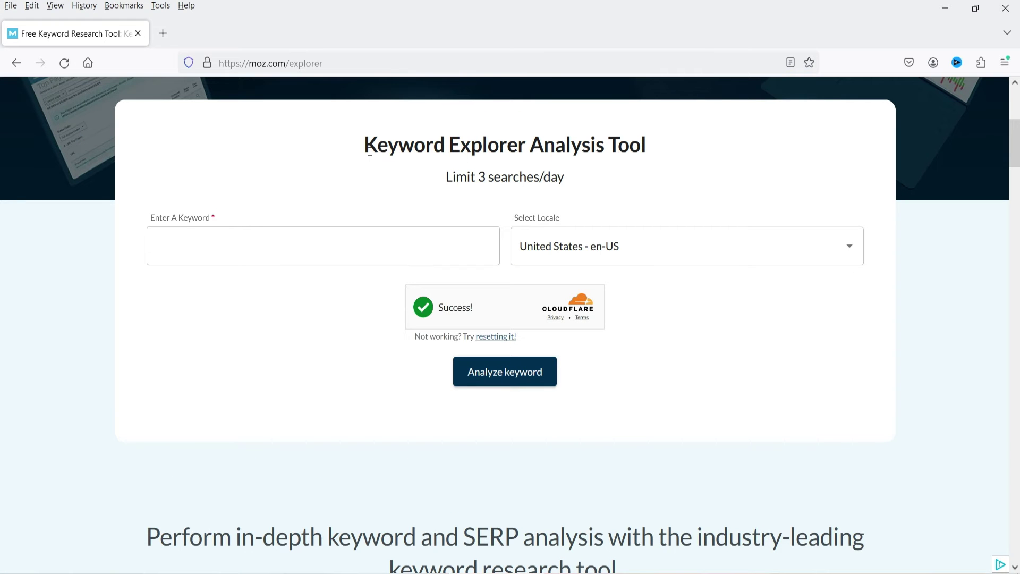
left_click(242, 250)
type("ai conte")
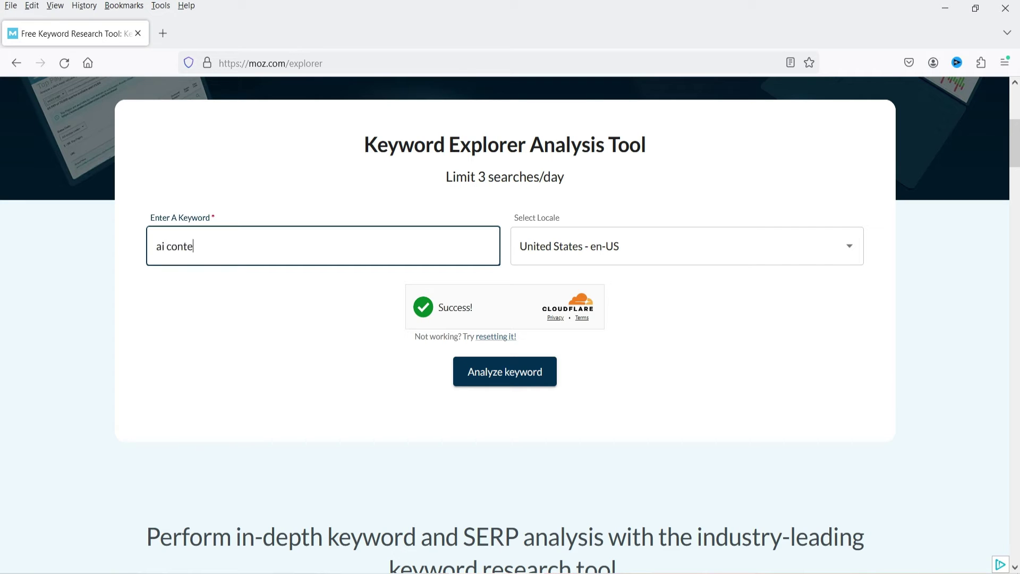
type("nt writer")
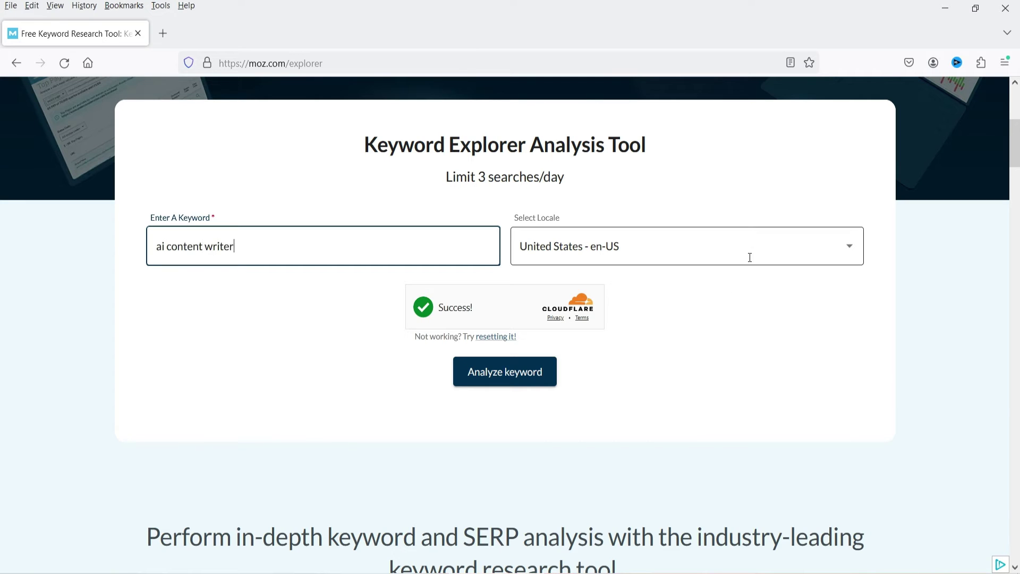
left_click(489, 373)
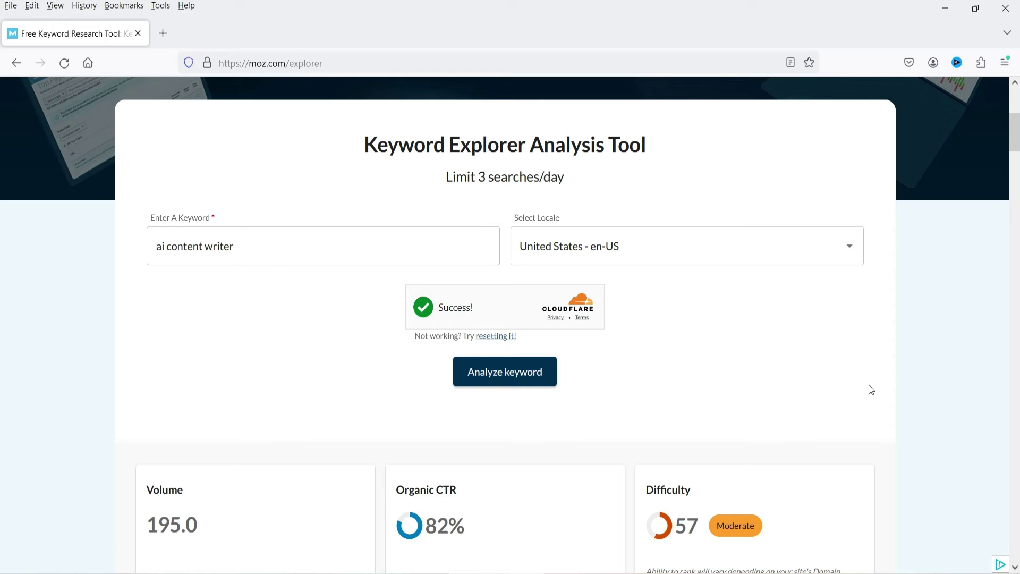
scroll(88, 405, "down", 3)
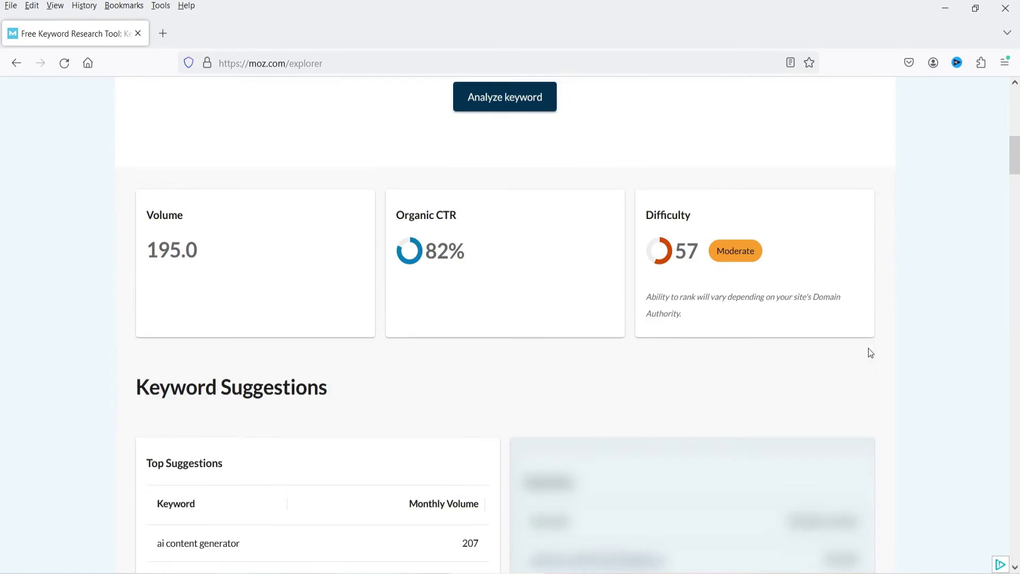
scroll(867, 348, "down", 5)
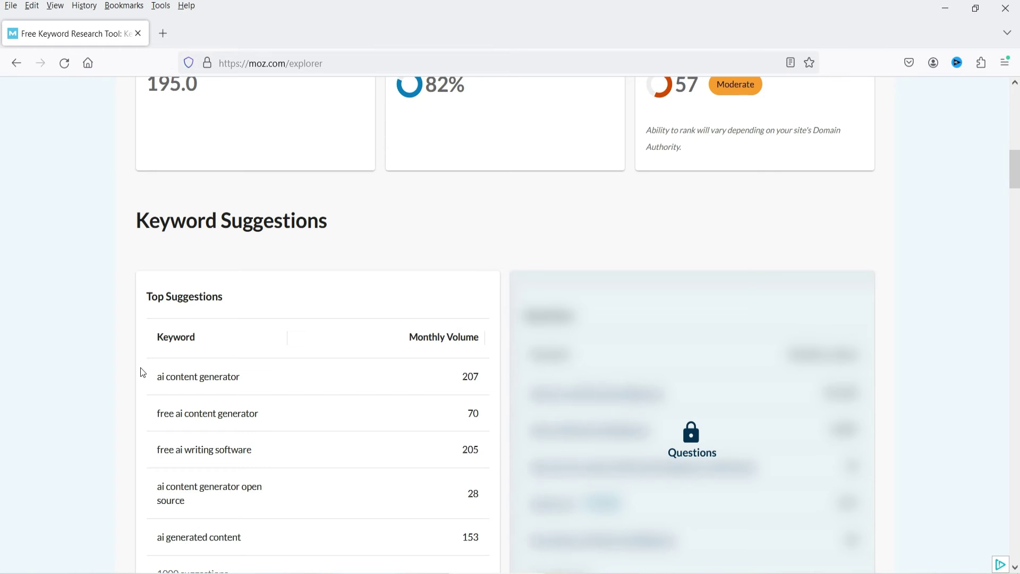
scroll(138, 361, "down", 3)
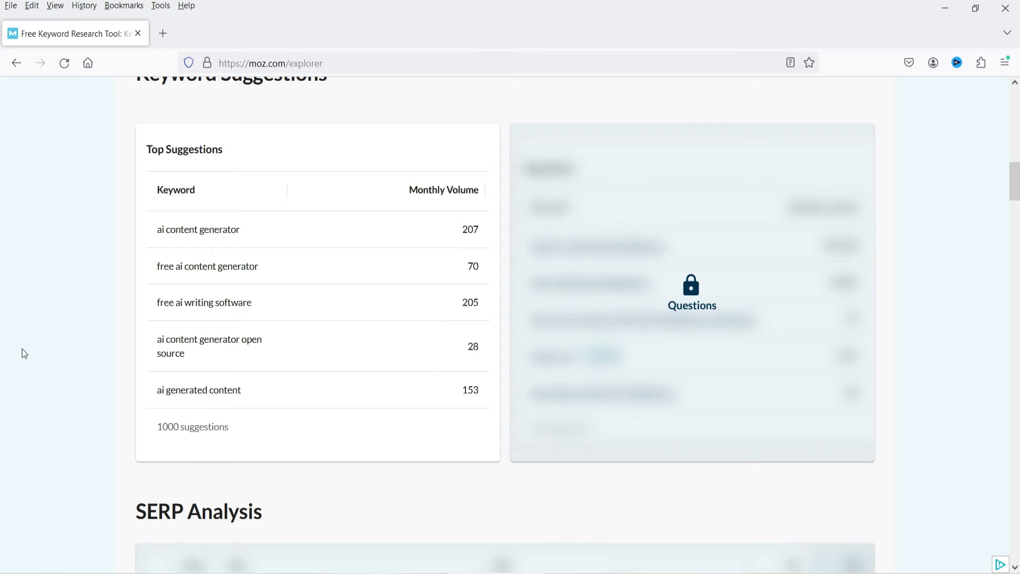
scroll(45, 351, "up", 1)
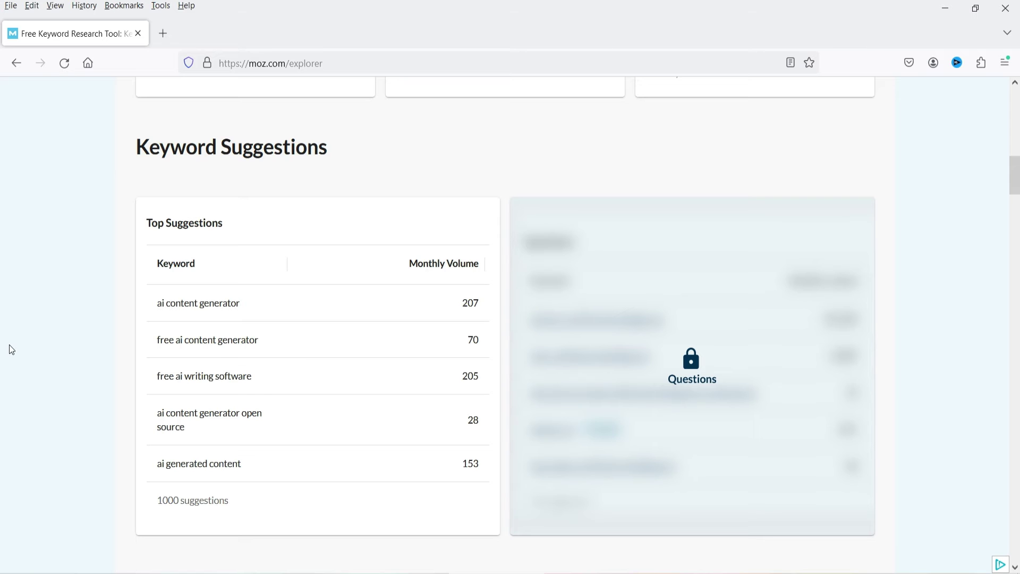
Search Google for 'surferseo' and open the Surfer SEO homepage at surferseo.com.
left_click(93, 66)
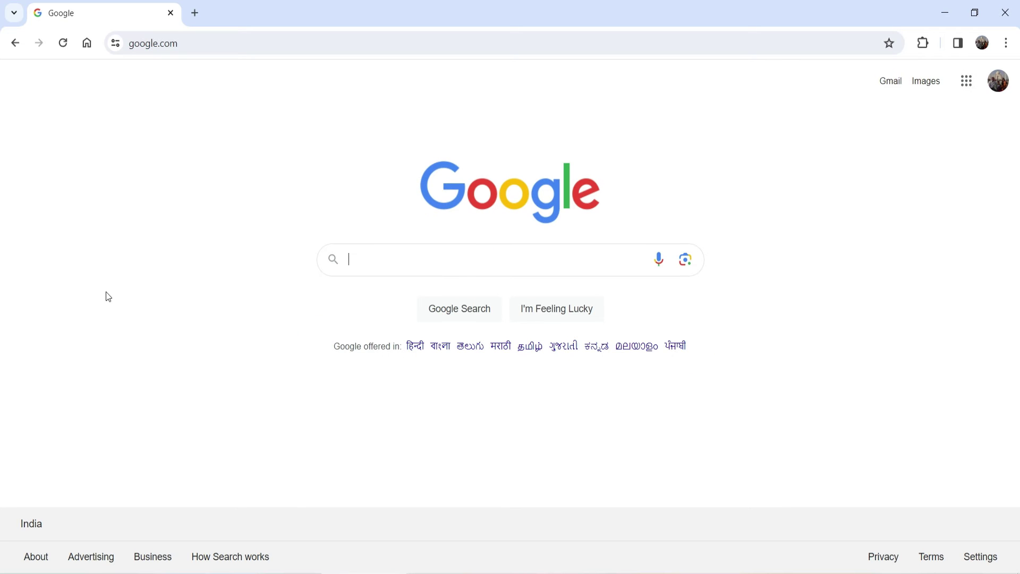
left_click(444, 254)
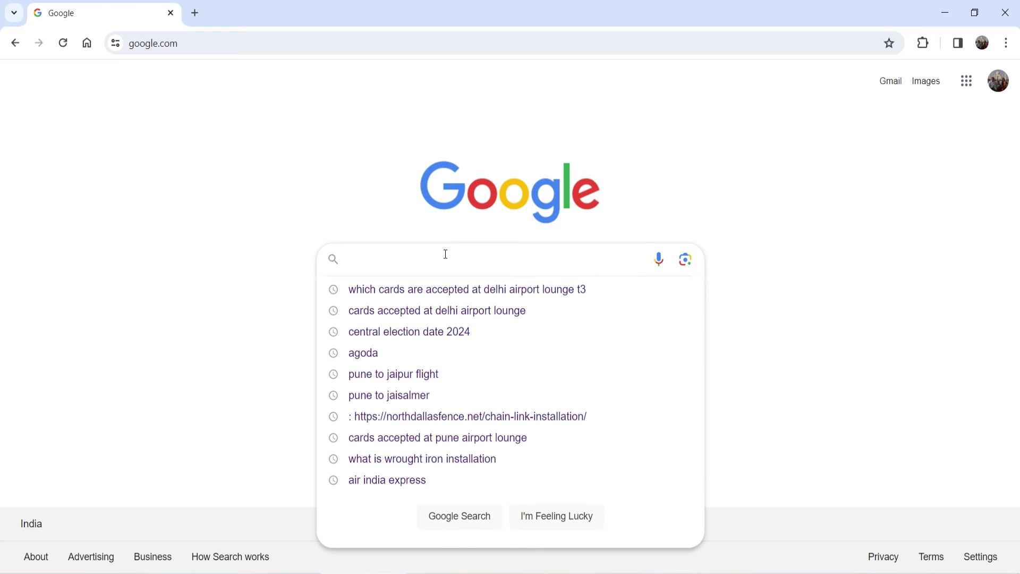
type("surferseo")
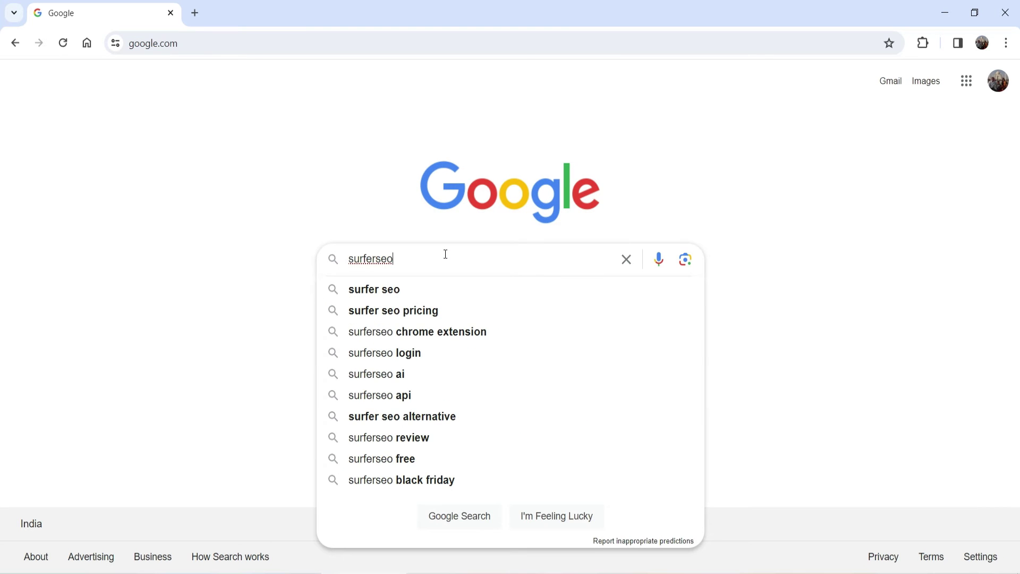
key("Return")
left_click(169, 262)
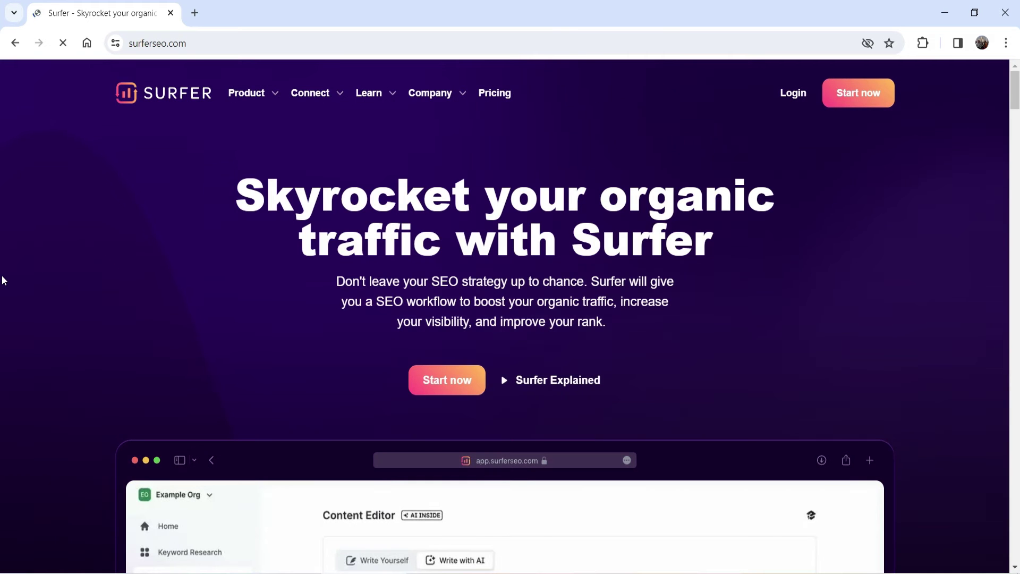
Add the Keyword Surfer extension to Chrome from its Web Store listing, then return to Google.
mouse_move(255, 94)
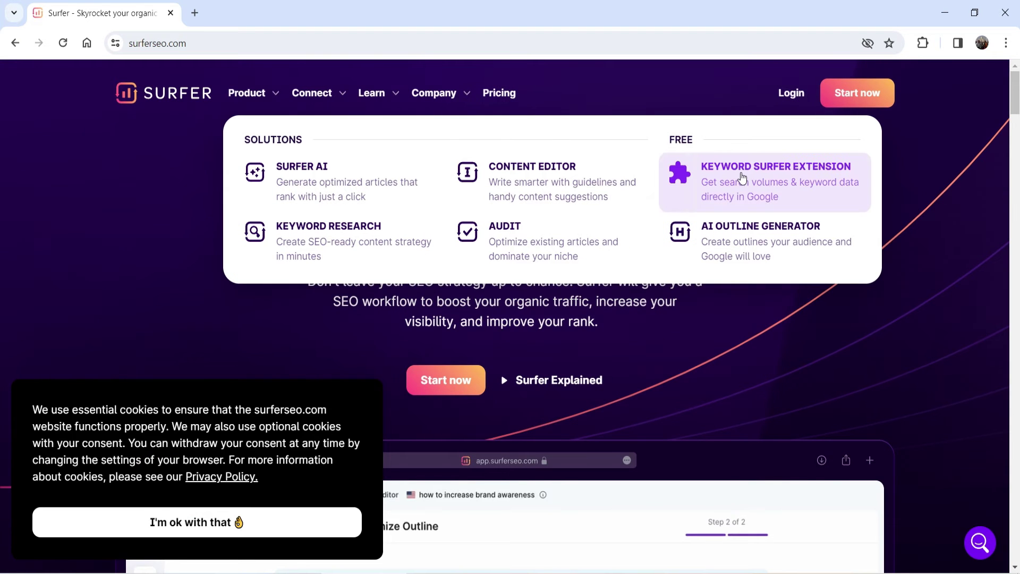
left_click(742, 176)
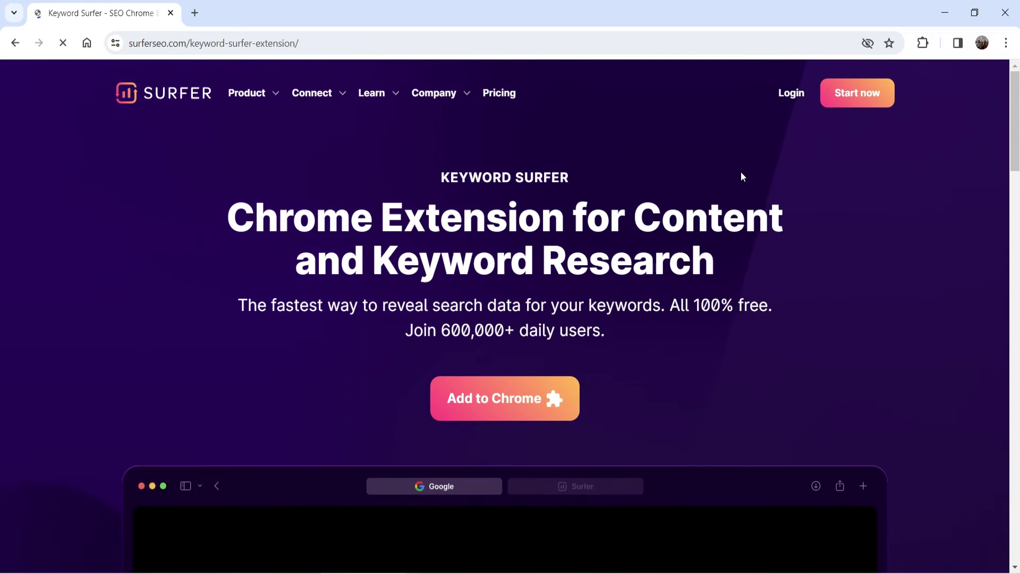
left_click(507, 415)
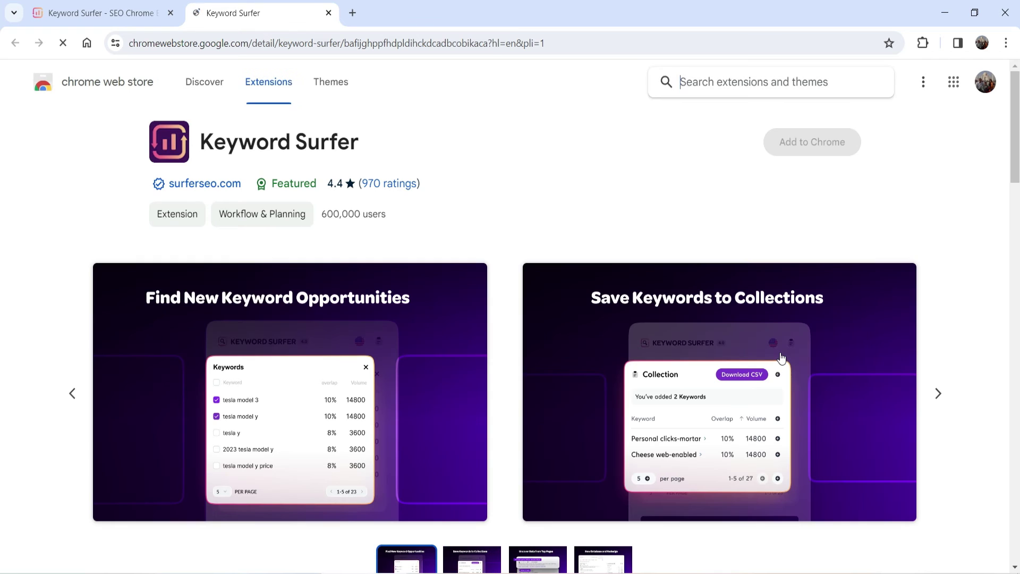
left_click(822, 147)
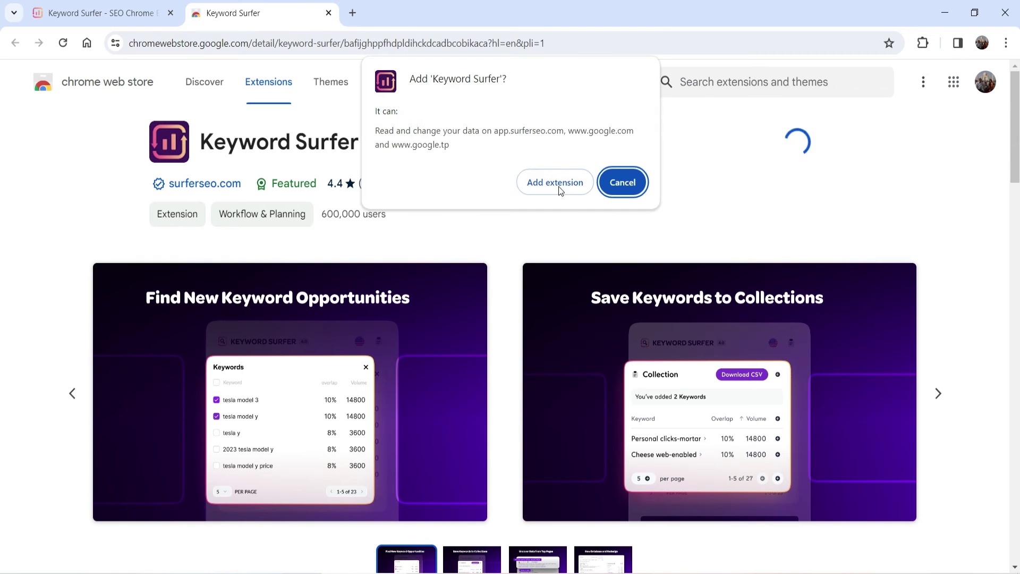
left_click(554, 182)
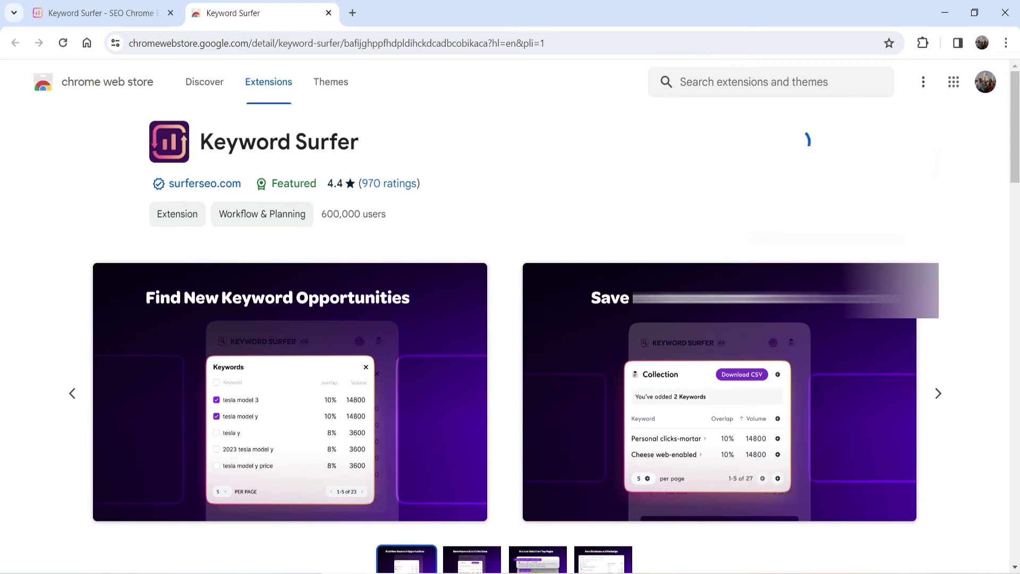
left_click(867, 77)
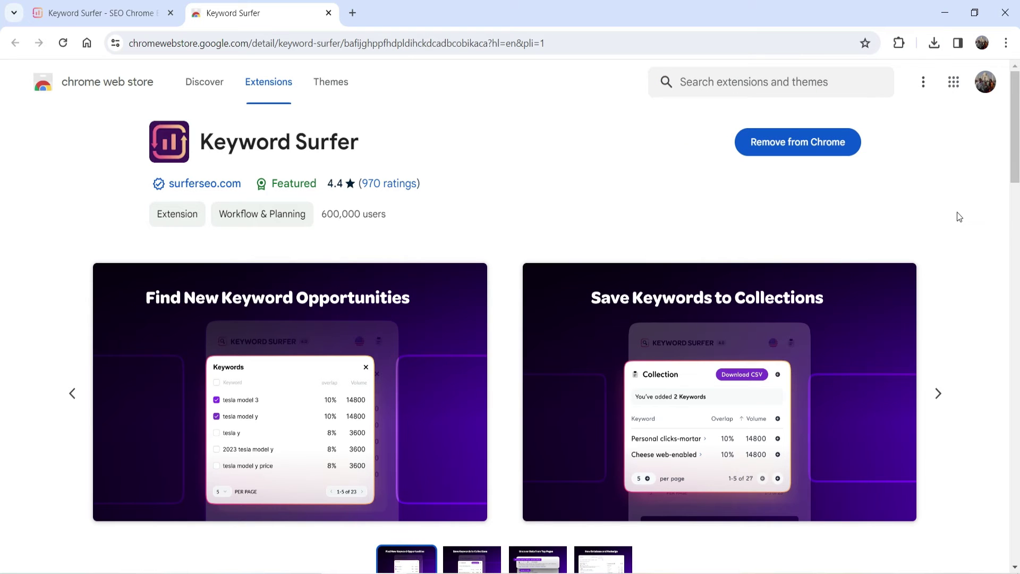
left_click(87, 43)
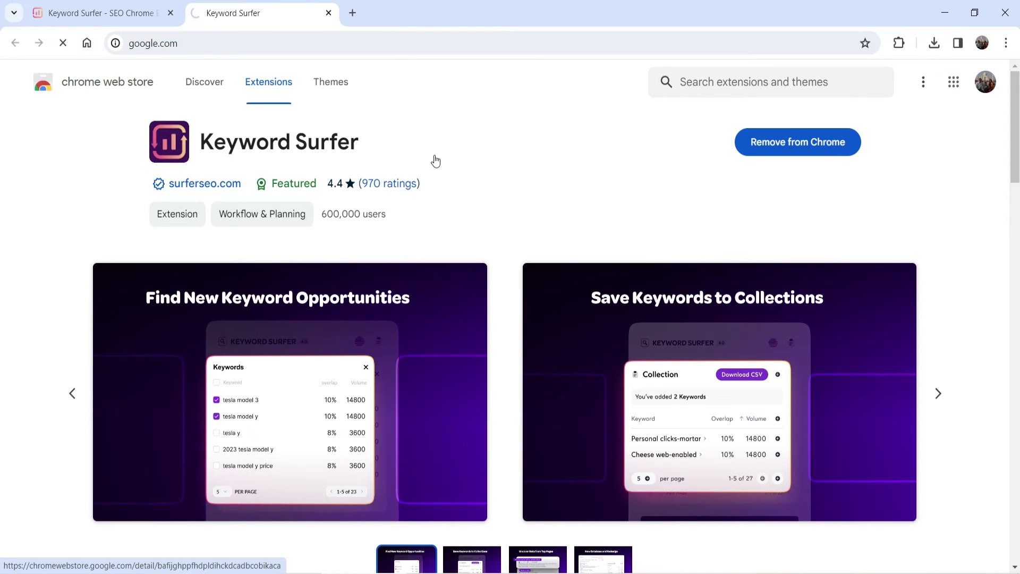
Search Google for 'ai content writer' and review Keyword Surfer's 3,600 volume and $0.35 CPC.
type("ai")
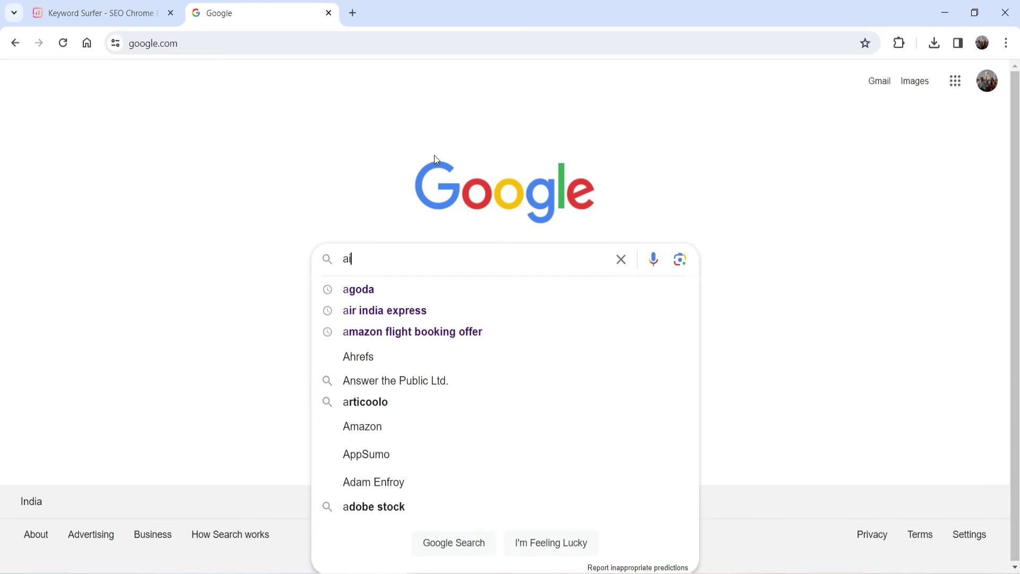
type(" content writer")
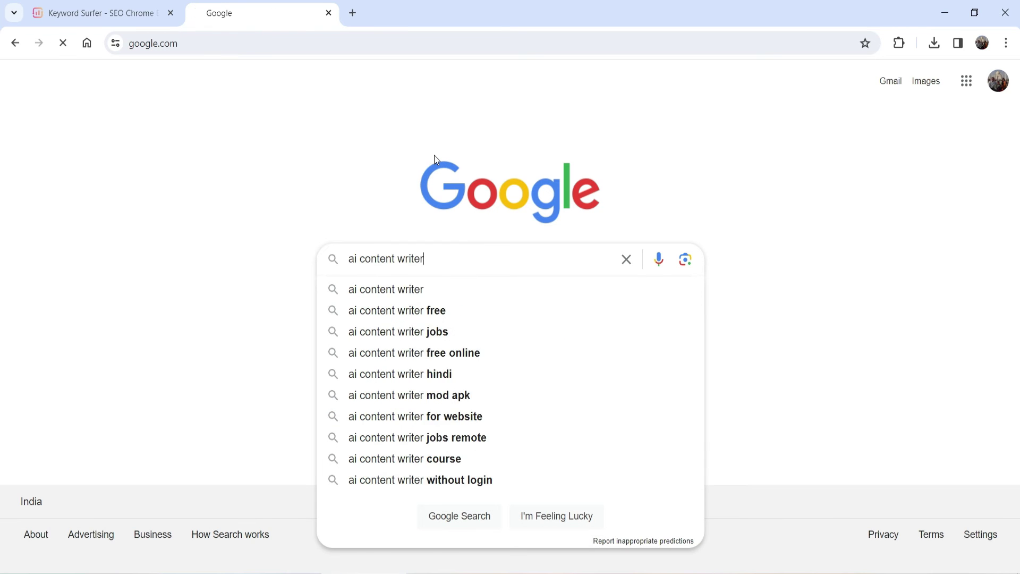
key("Return")
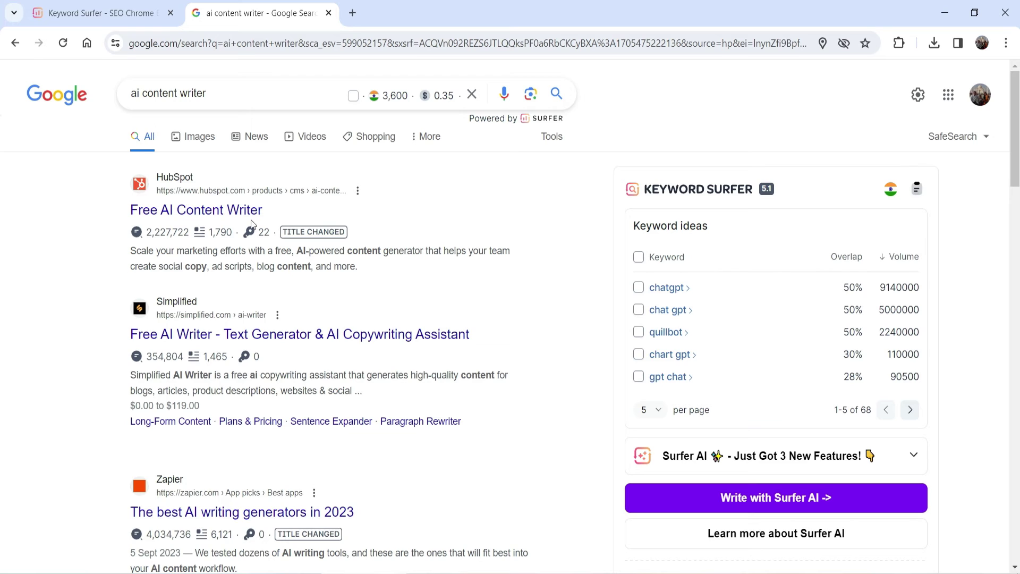
mouse_move(397, 100)
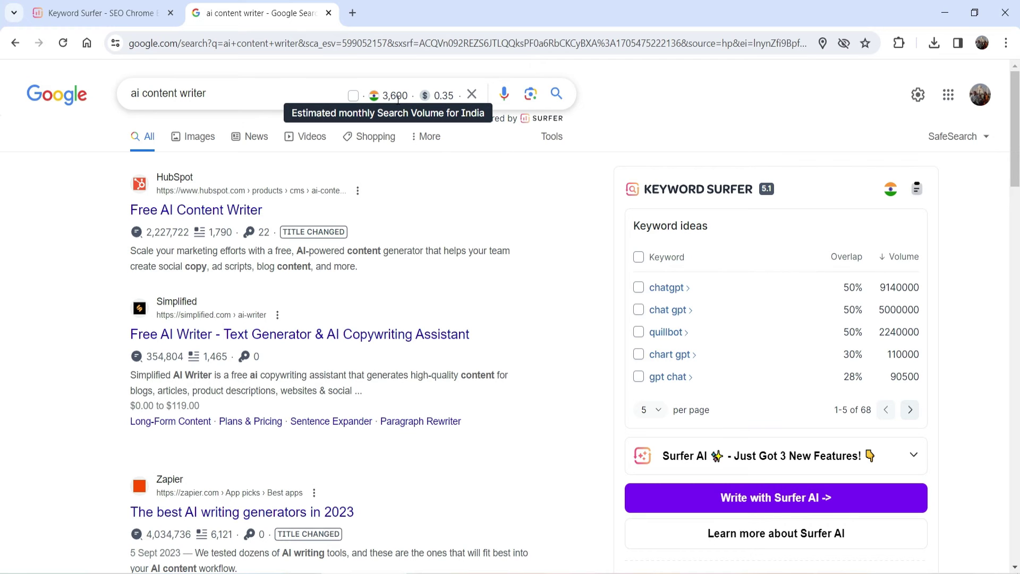
mouse_move(452, 99)
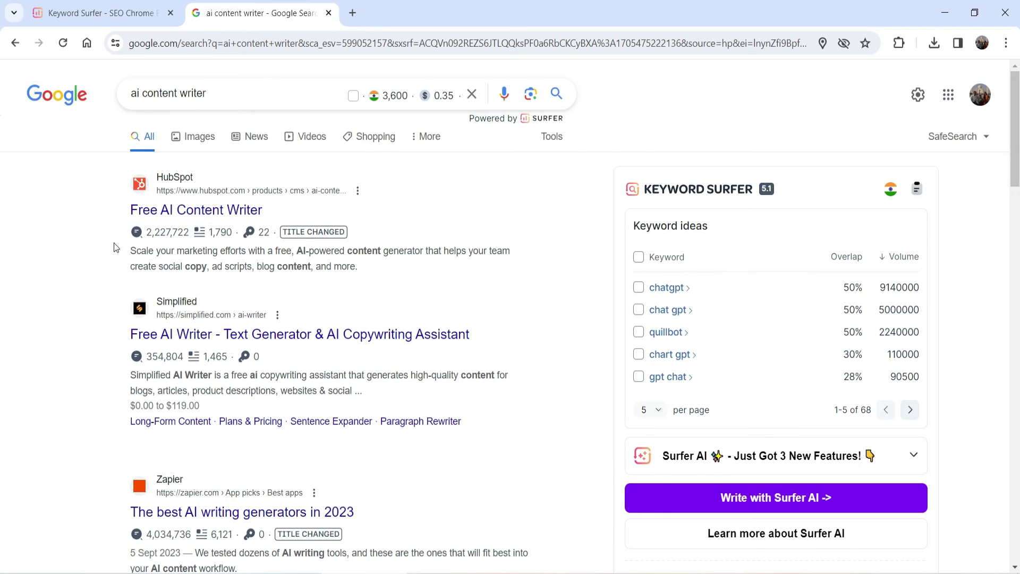
mouse_move(166, 232)
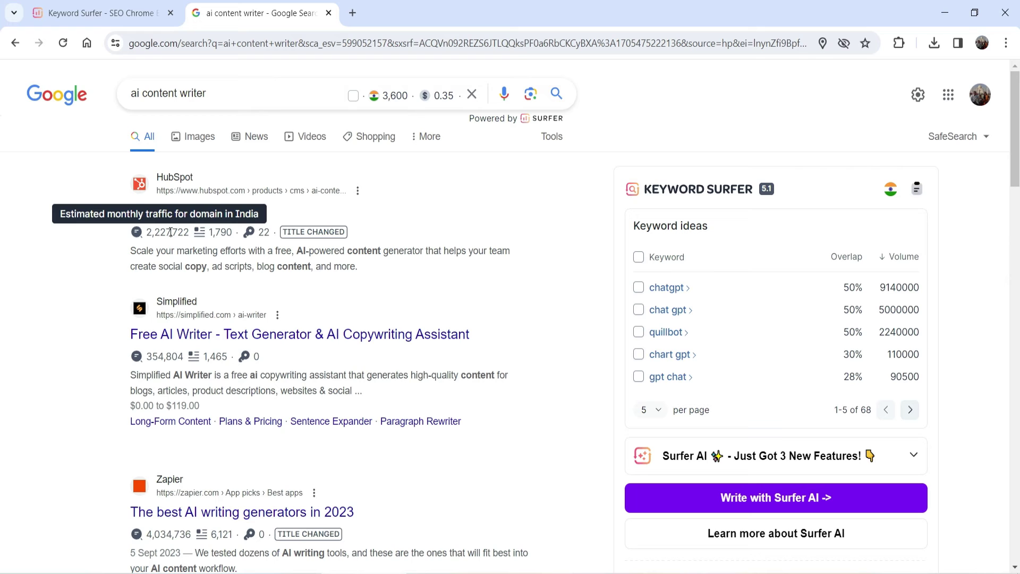
mouse_move(214, 232)
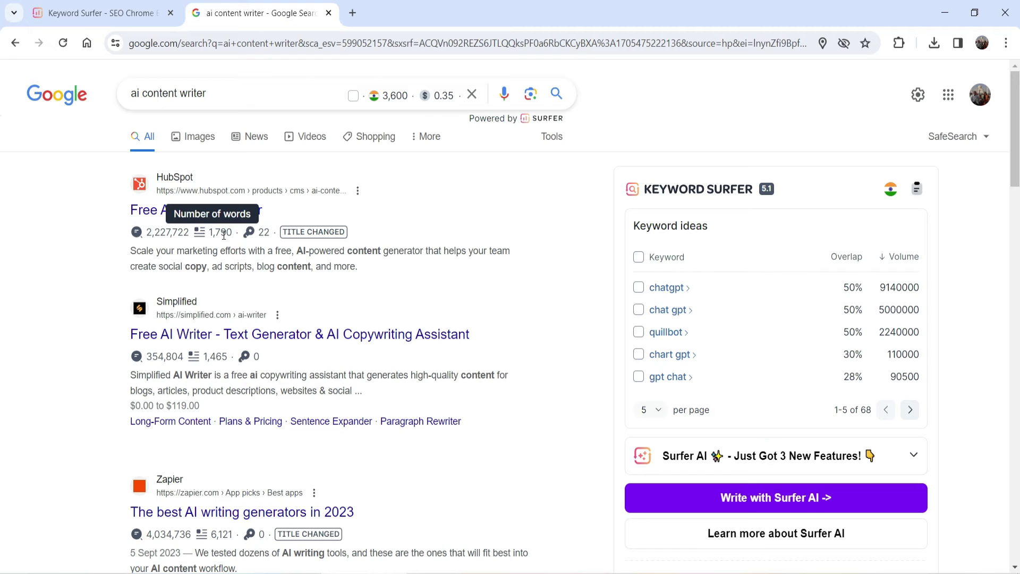
mouse_move(262, 229)
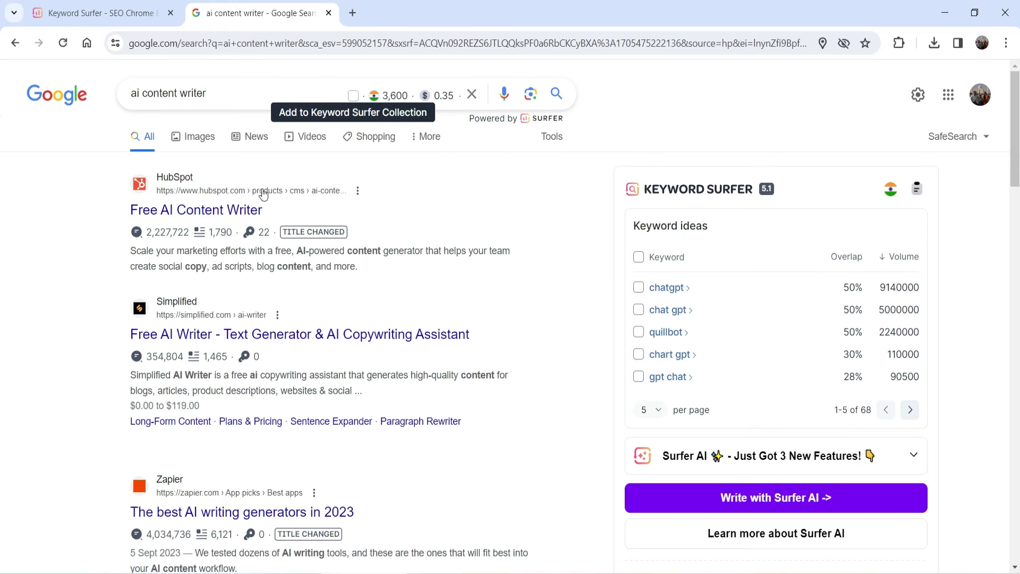
Review Keyword Surfer's volume and CPC figures for the related keyword ideas further down.
scroll(35, 287, "down", 1)
mouse_move(215, 287)
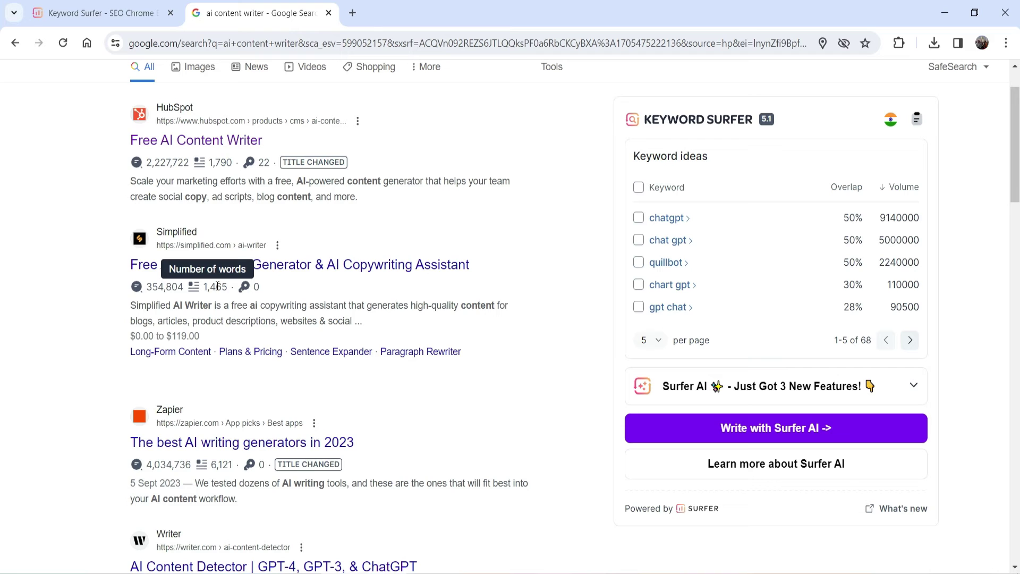
mouse_move(256, 286)
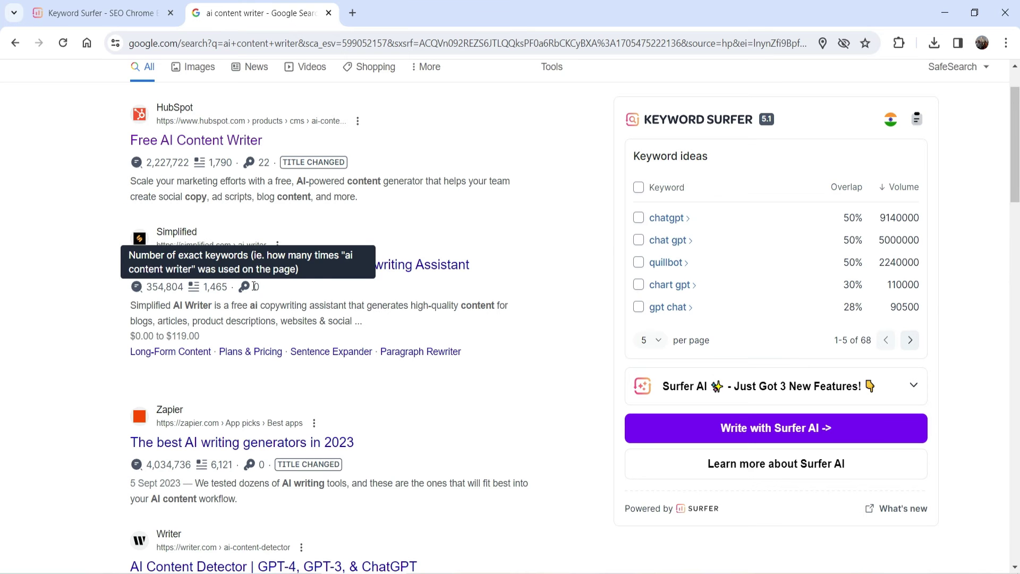
scroll(9, 340, "down", 3)
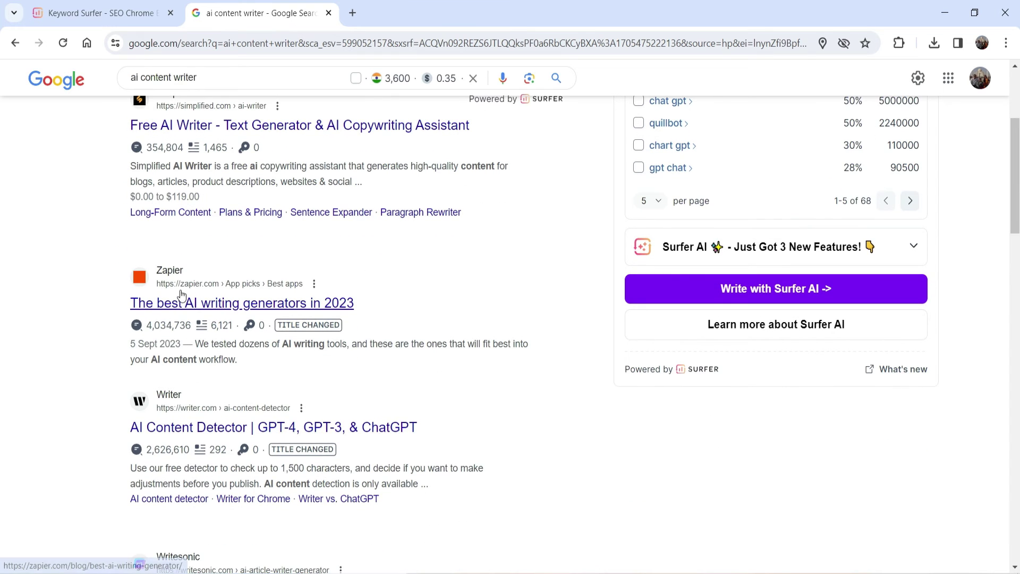
mouse_move(215, 328)
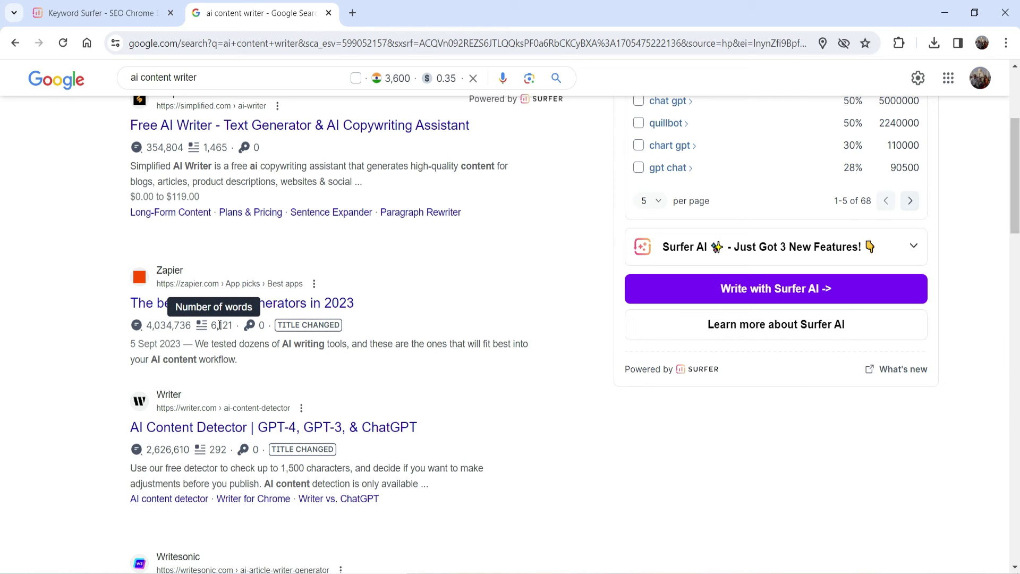
mouse_move(262, 326)
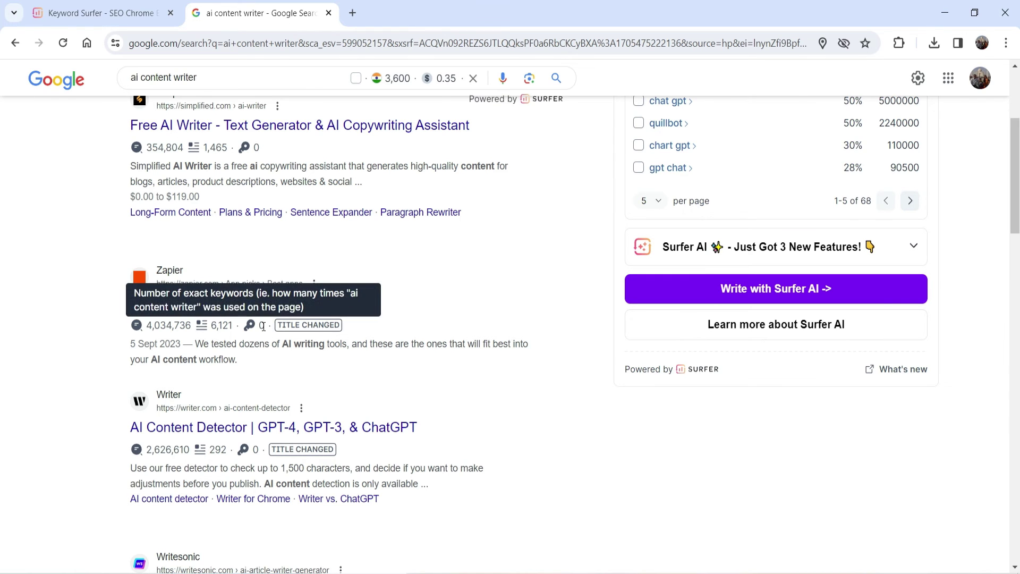
scroll(62, 317, "down", 1)
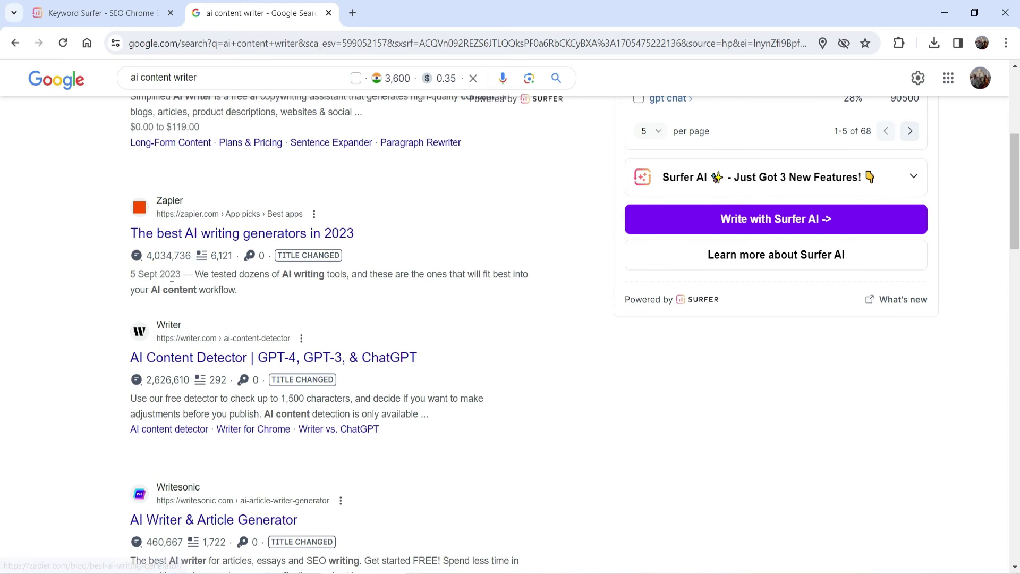
scroll(737, 192, "up", 5)
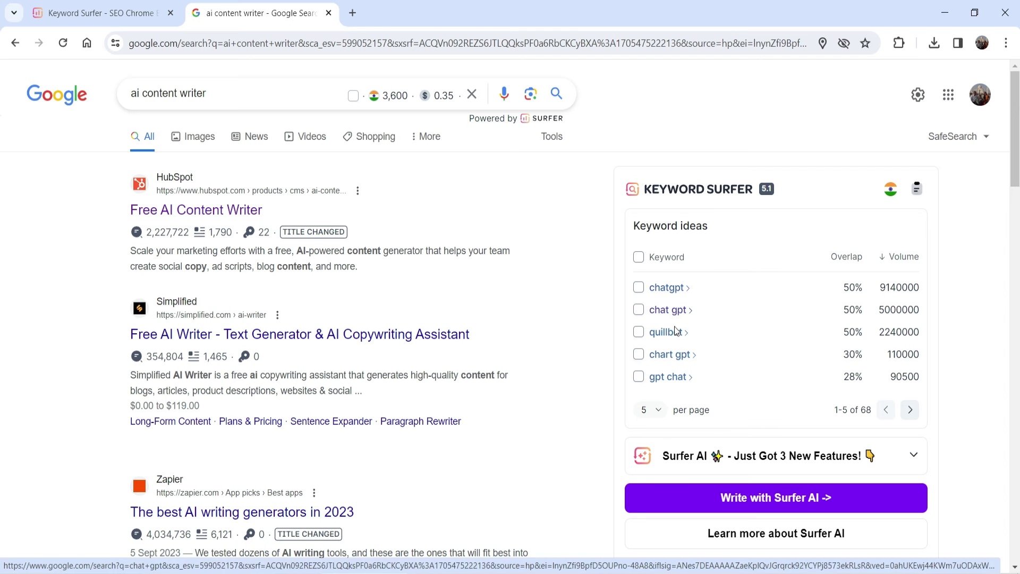
scroll(797, 350, "down", 3)
scroll(924, 382, "up", 3)
Page forward through the keyword ideas to show ideas 16–20 of 68.
left_click(910, 410)
left_click(910, 410)
left_click(910, 409)
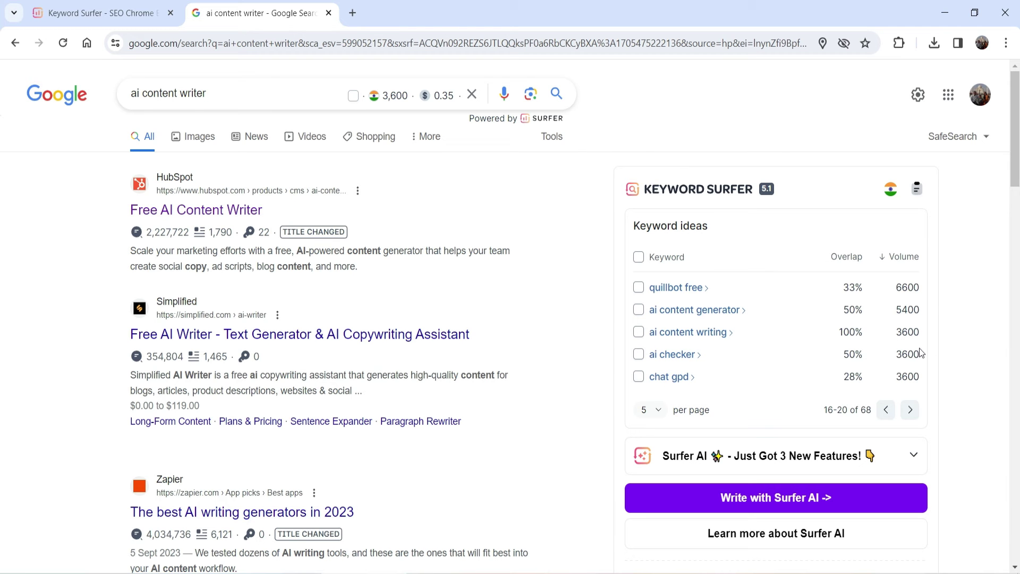
scroll(371, 349, "down", 5)
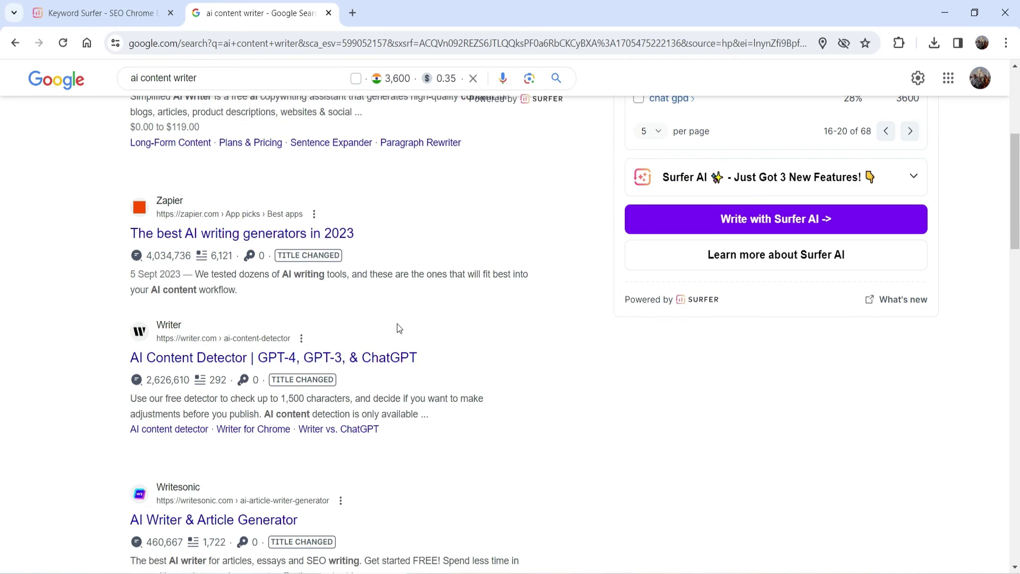
scroll(399, 328, "up", 5)
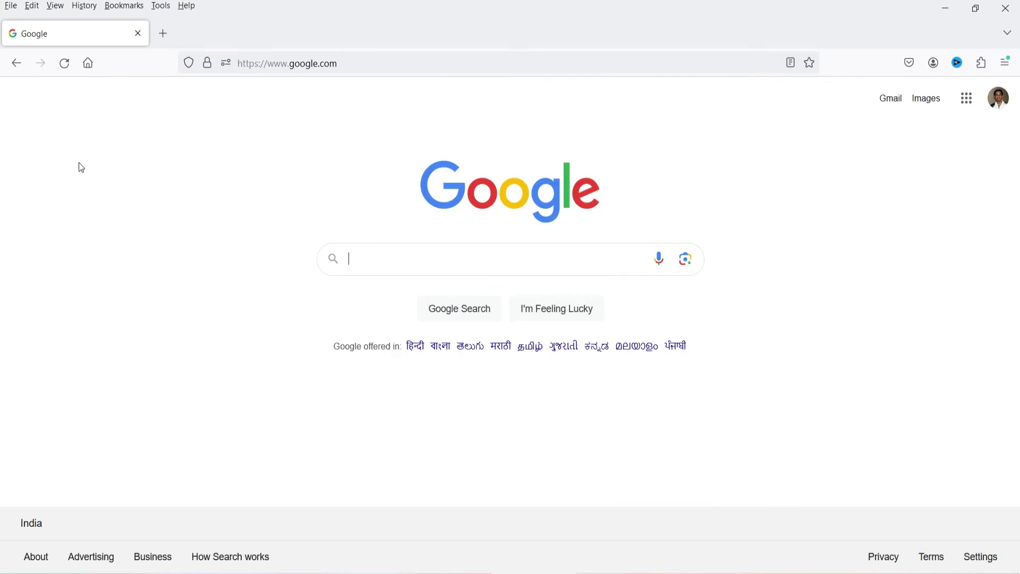
Go to the Google Ads homepage and sign in.
left_click(380, 63)
type("ads")
key("Return")
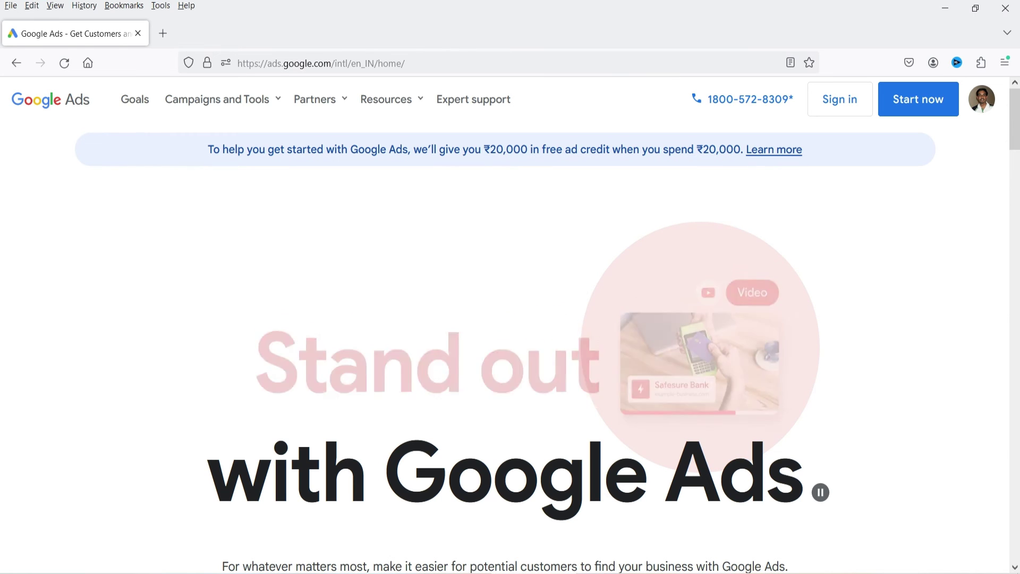
left_click(837, 101)
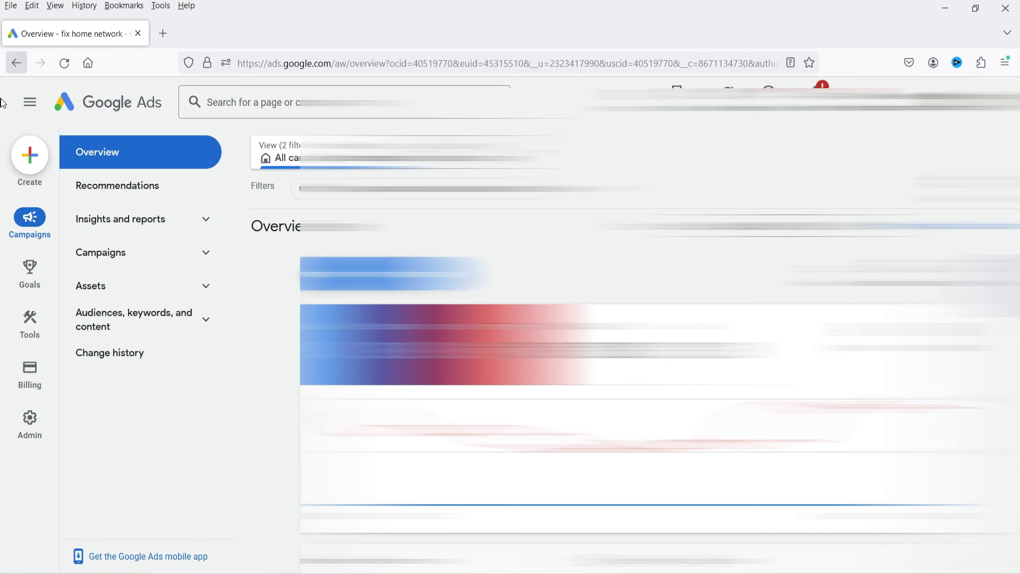
Open Keyword Planner from the Tools menu's Planning section.
mouse_move(23, 335)
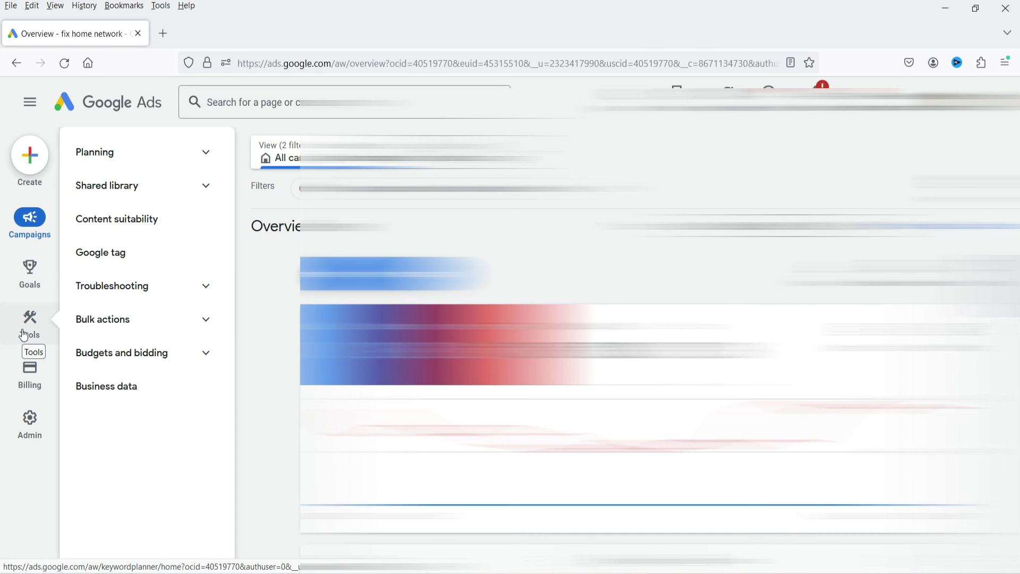
left_click(206, 155)
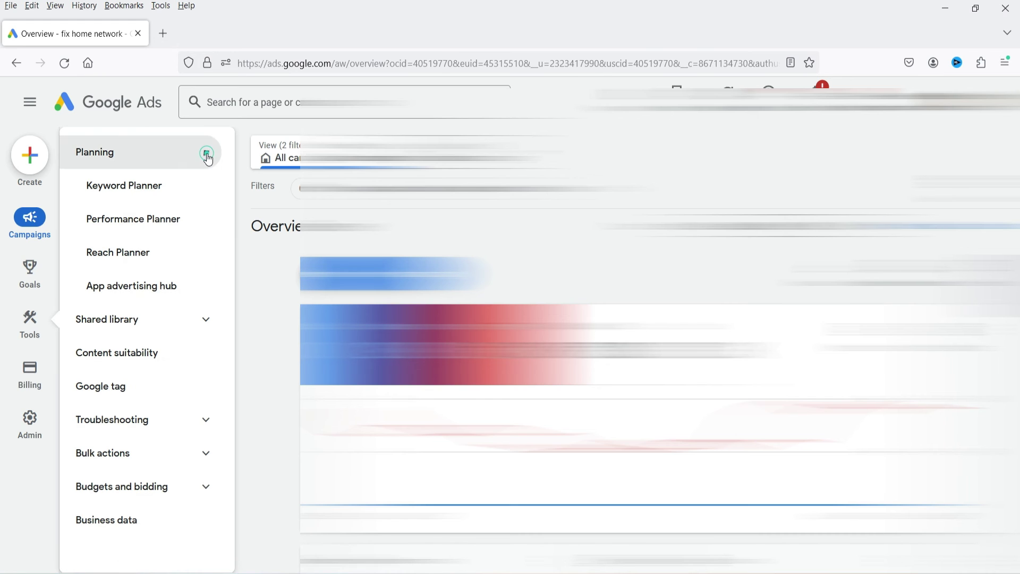
left_click(124, 189)
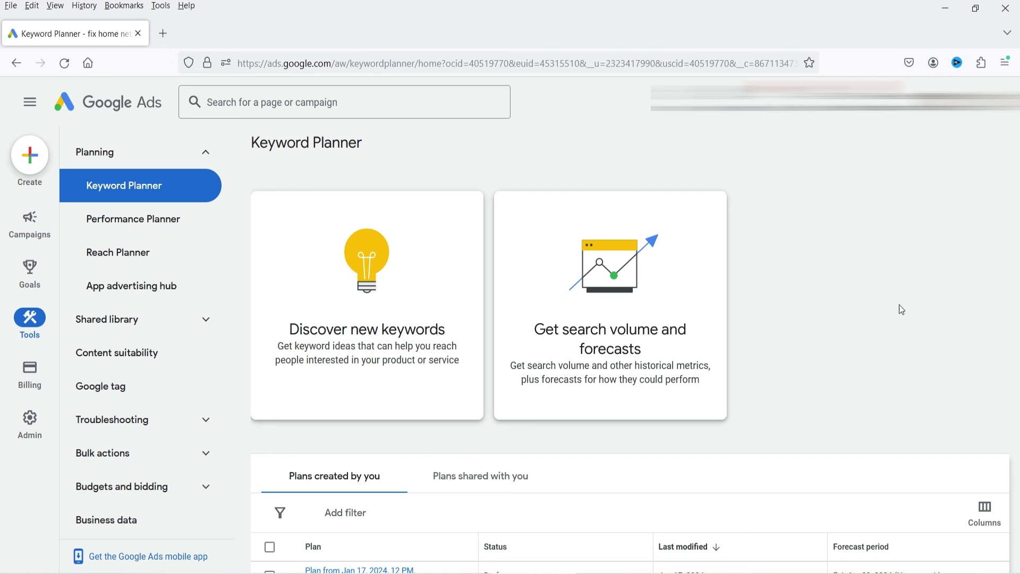
Discover new keyword ideas for seed 'ai content writer', keeping India as the location.
left_click(345, 349)
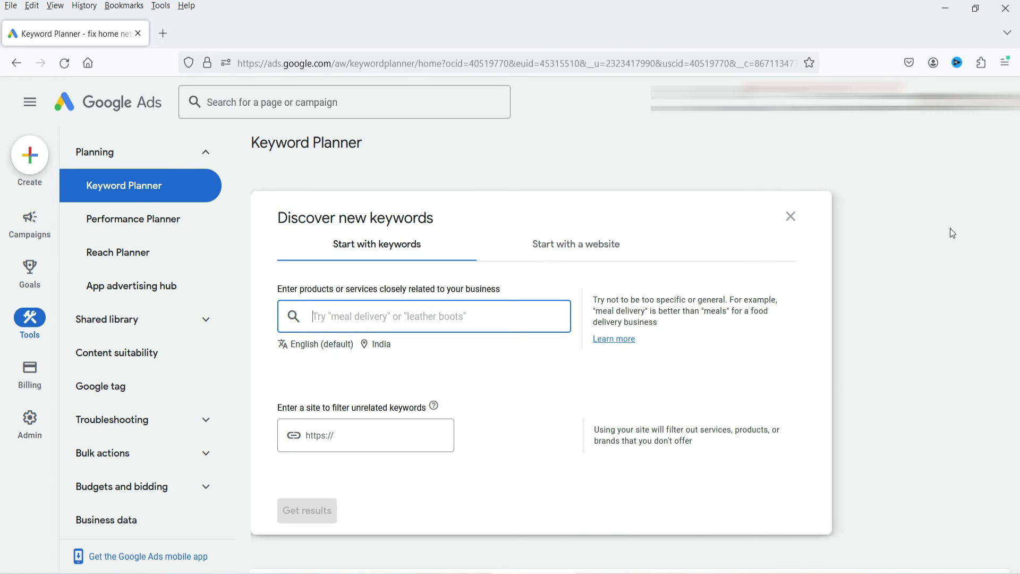
type("ai content writer")
key("Return")
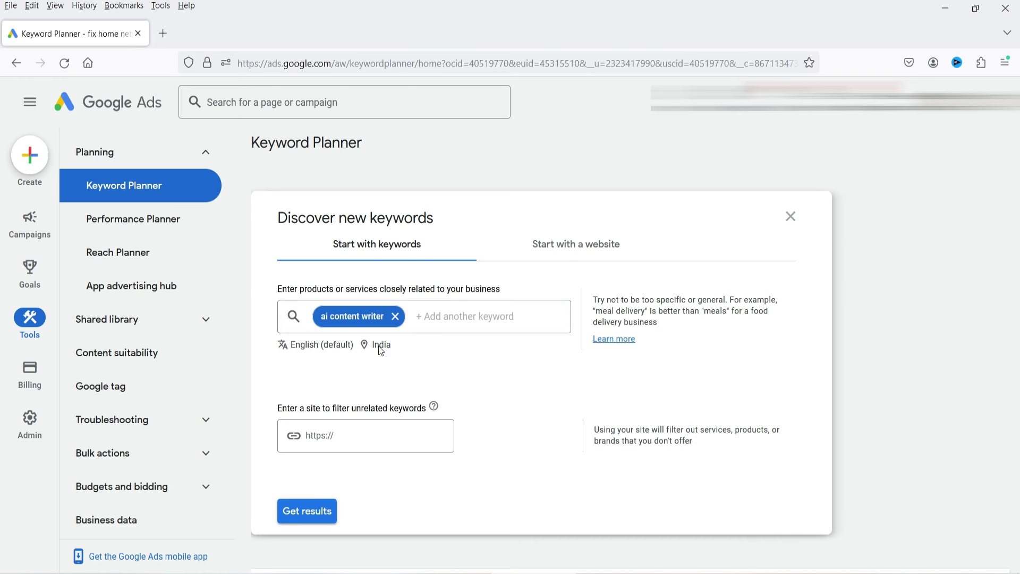
left_click(381, 345)
left_click(375, 505)
left_click(327, 509)
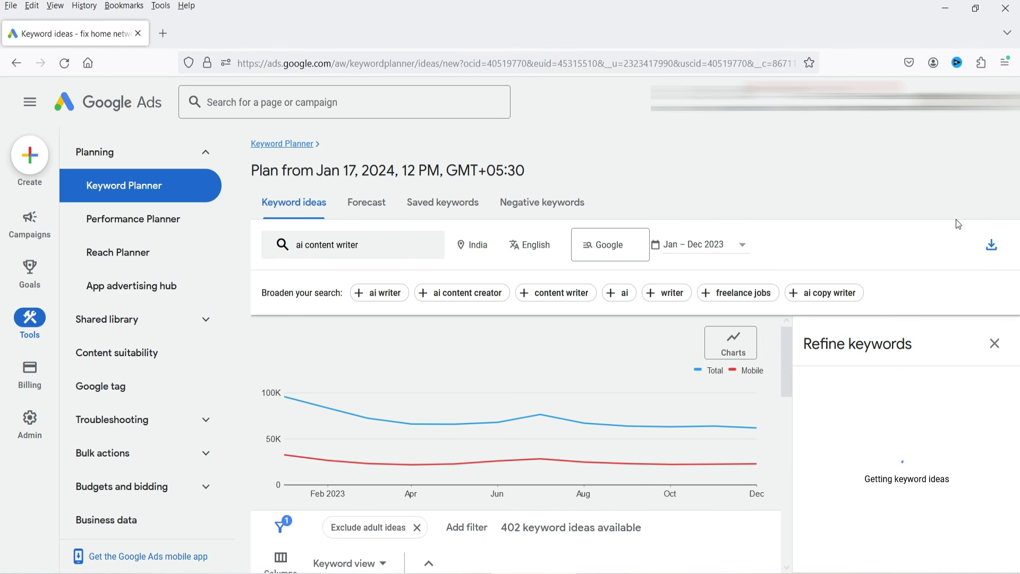
Close Refine keywords and review ideas such as ai writing (4,400) and ai blog writer (1,300).
left_click(995, 343)
scroll(748, 410, "down", 4)
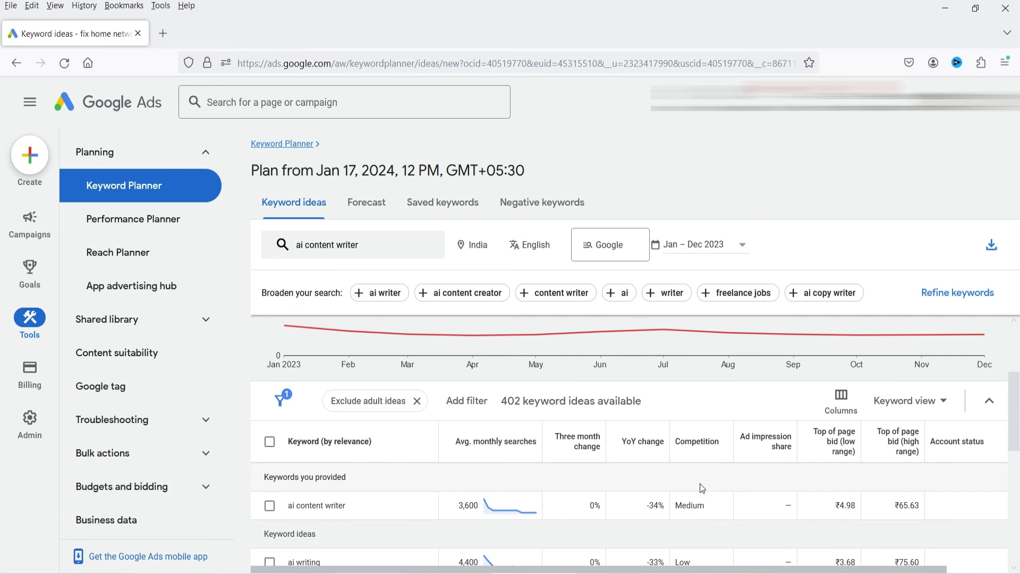
left_click_drag(711, 509, 680, 511)
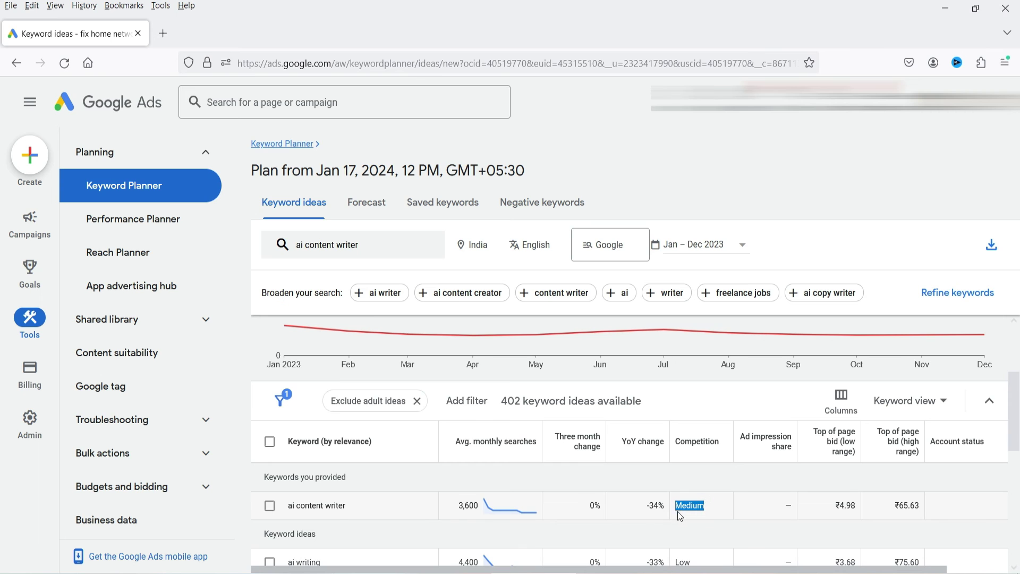
scroll(334, 451, "down", 2)
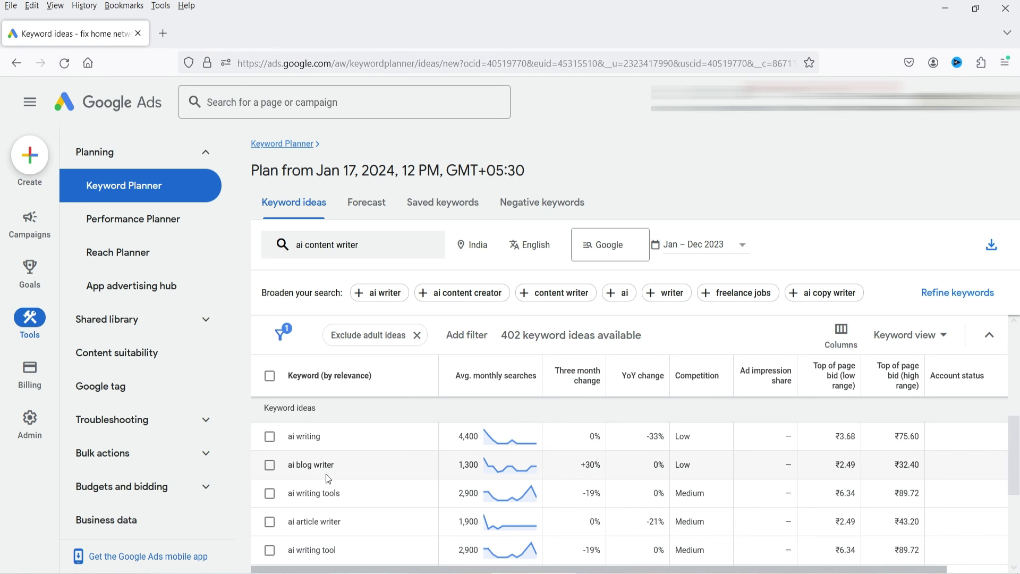
left_click_drag(340, 471, 287, 471)
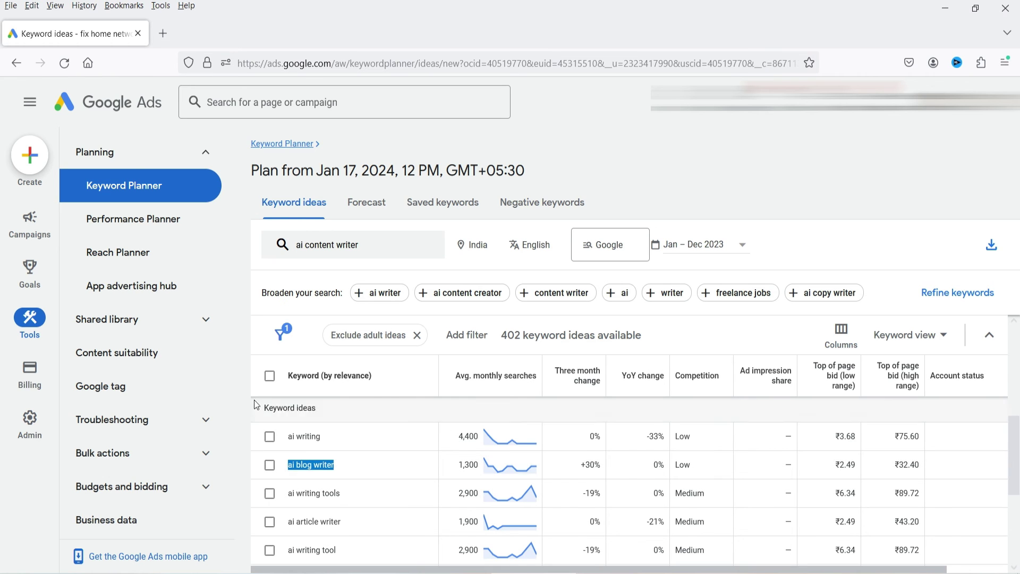
scroll(770, 503, "down", 2)
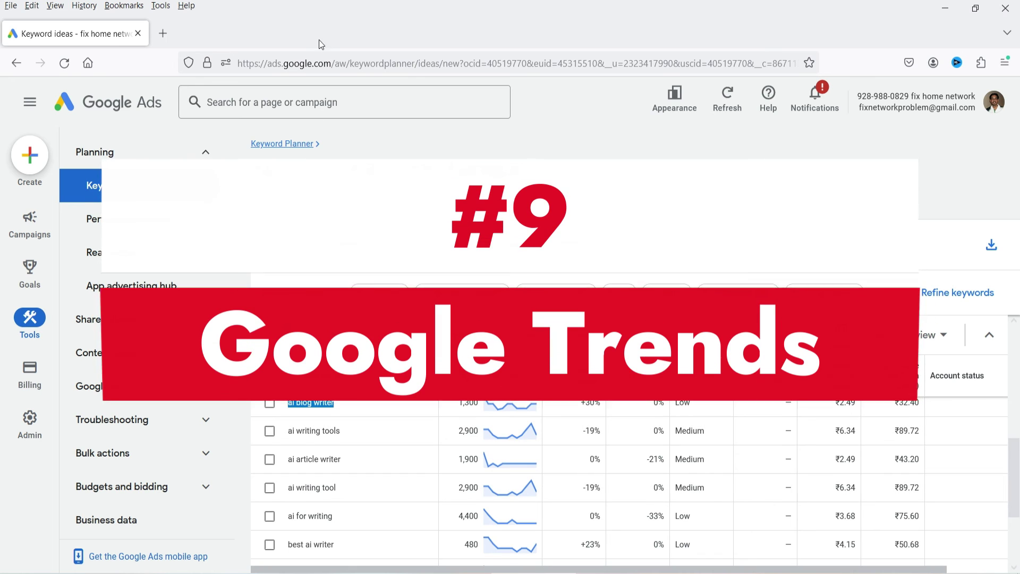
Search 'google trends' in a new tab and open the Google Trends site.
left_click(171, 33)
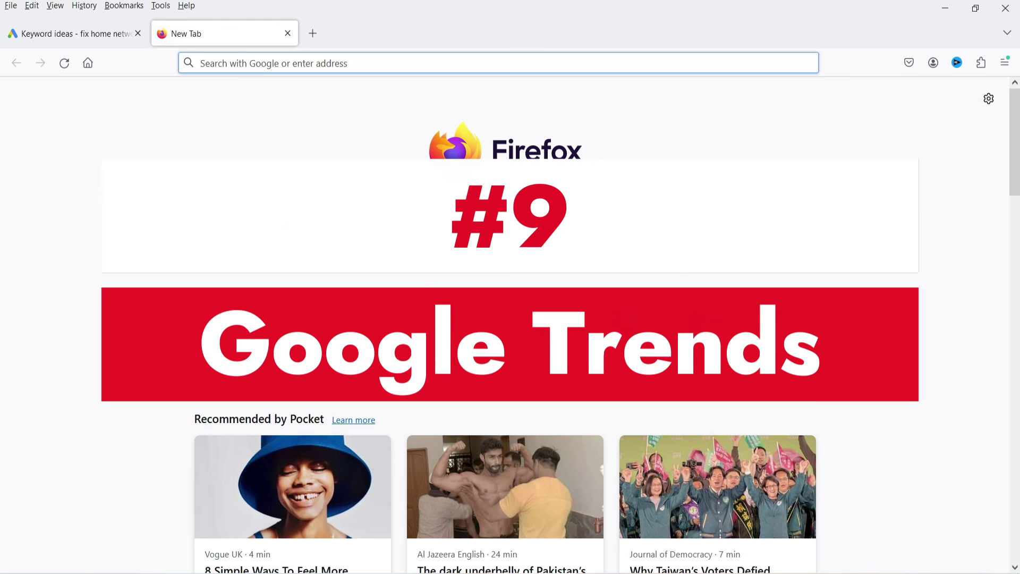
type("goog")
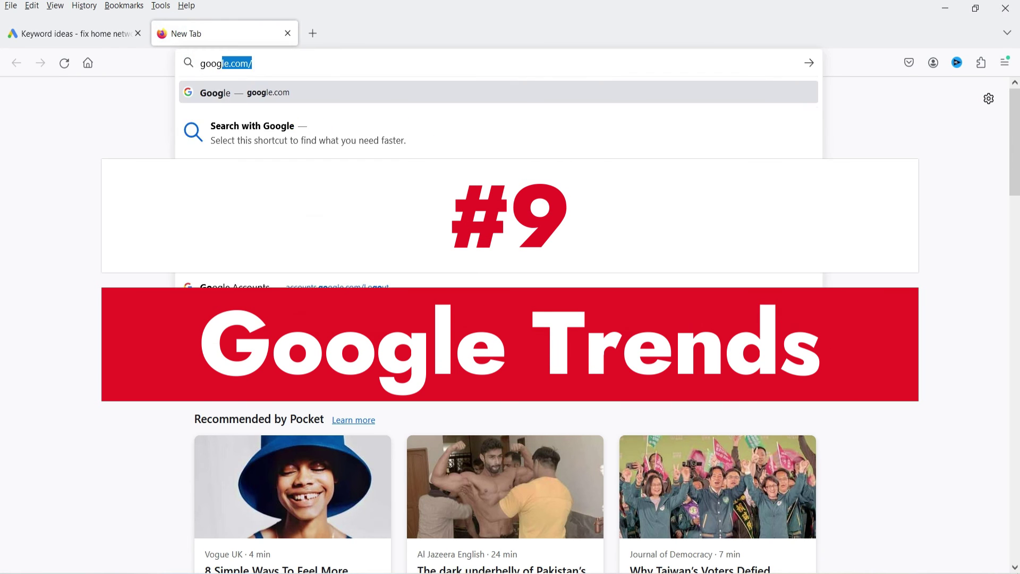
type("le trends")
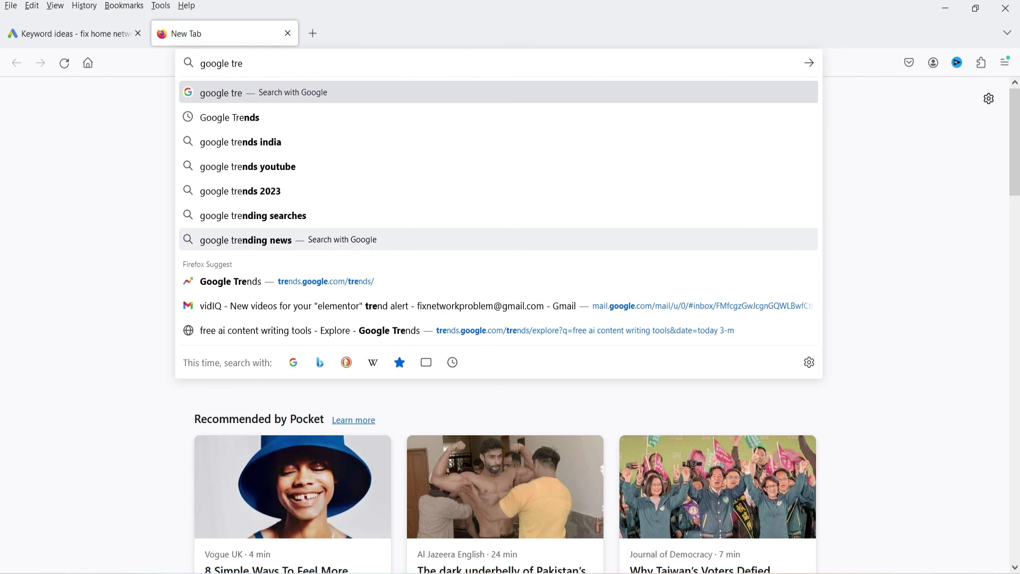
key("Return")
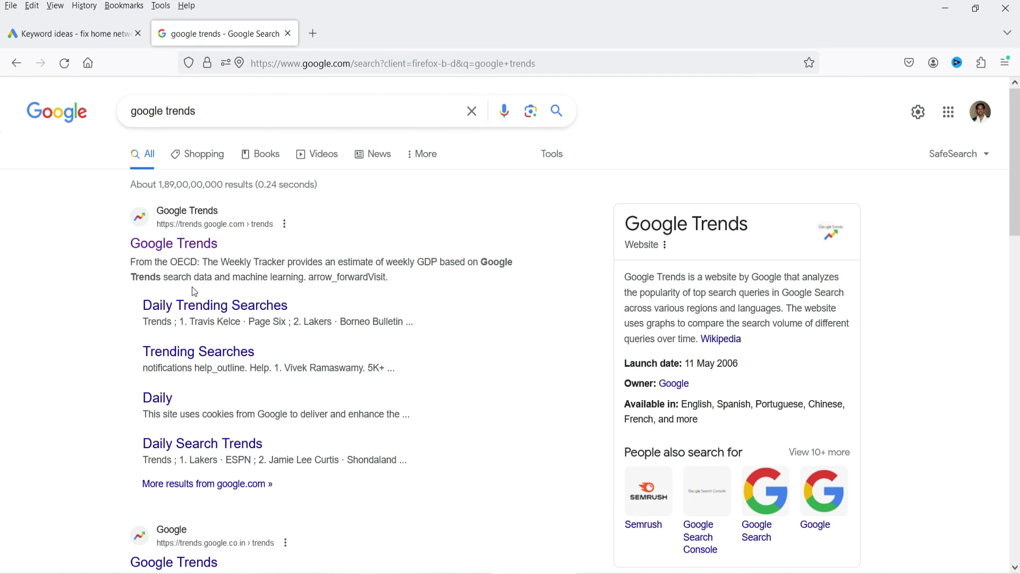
left_click(178, 245)
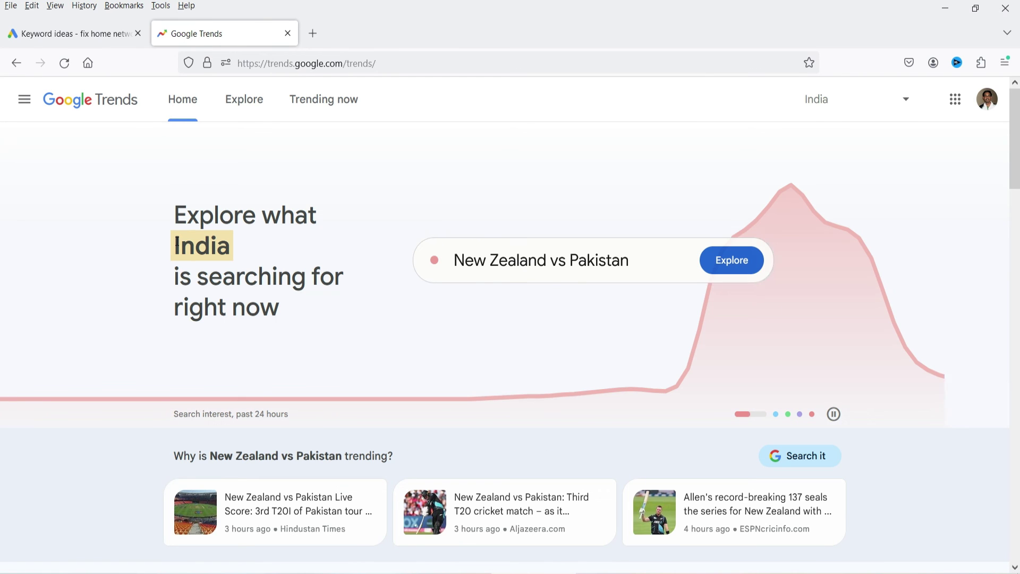
Explore search interest for 'ai content writer' in Google Trends.
left_click(478, 259)
type("ai")
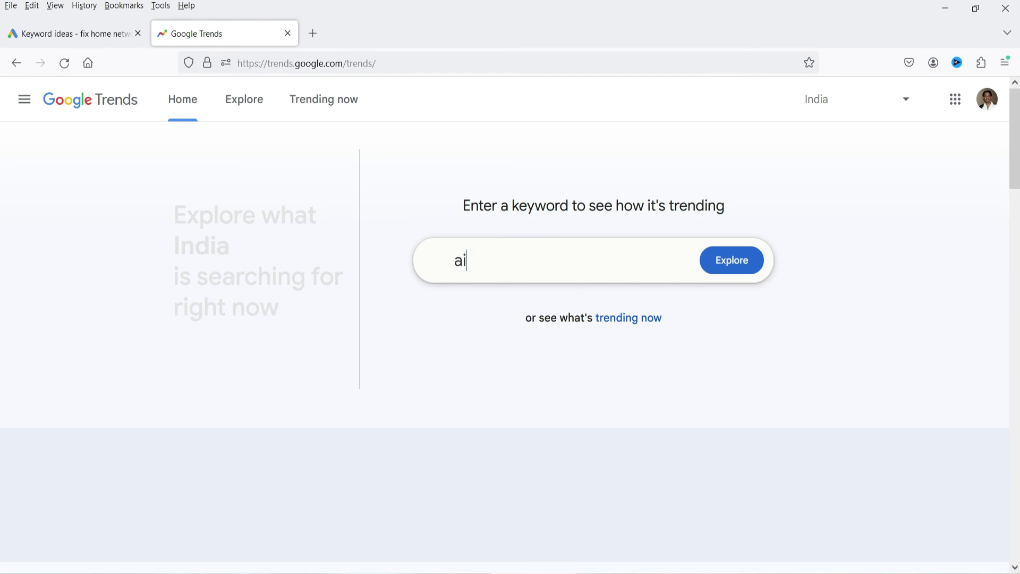
type(" content writer")
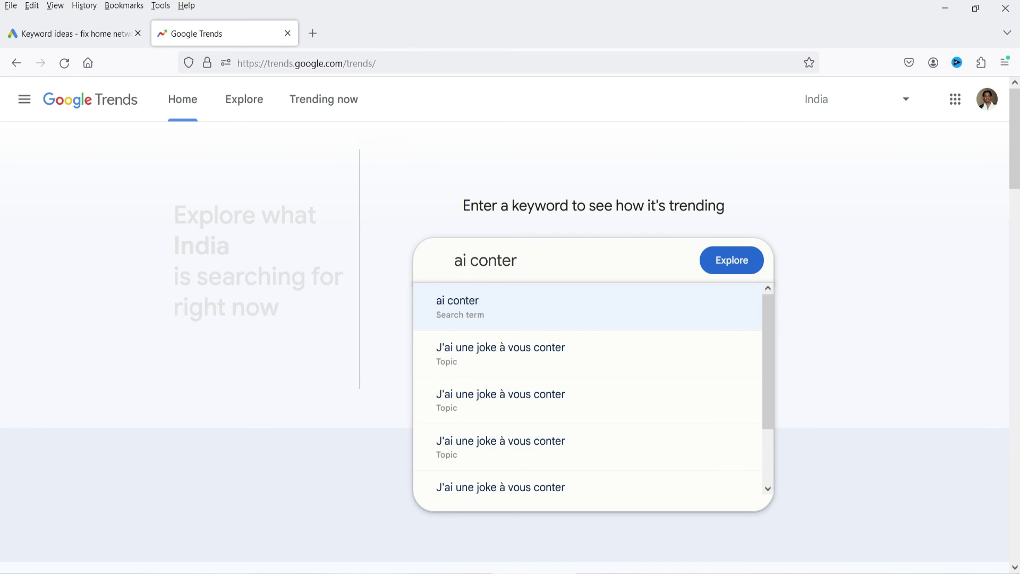
key("Return")
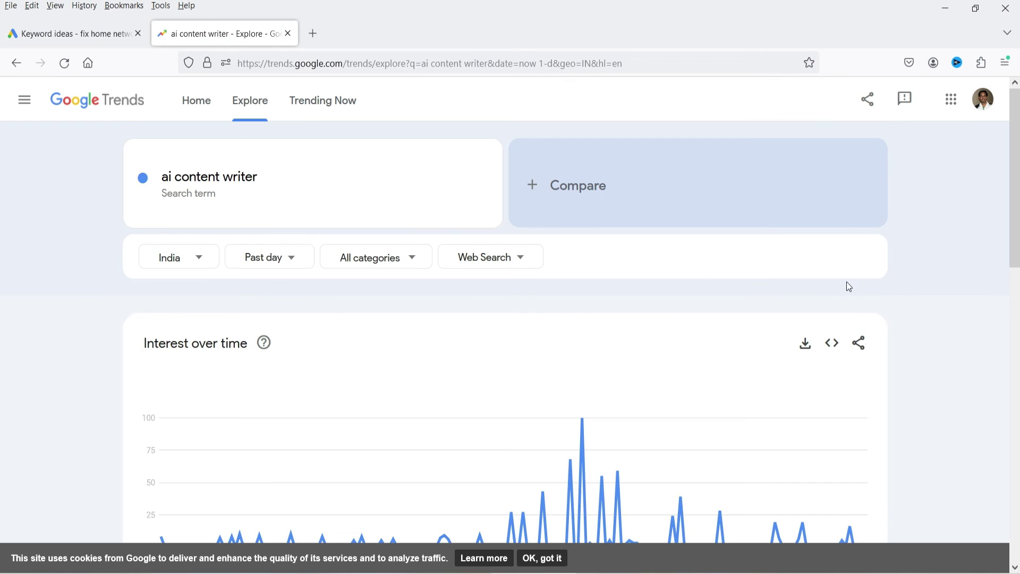
Set the Trends region to Worldwide and the time range to Past 90 days.
scroll(943, 273, "down", 3)
scroll(943, 273, "up", 2)
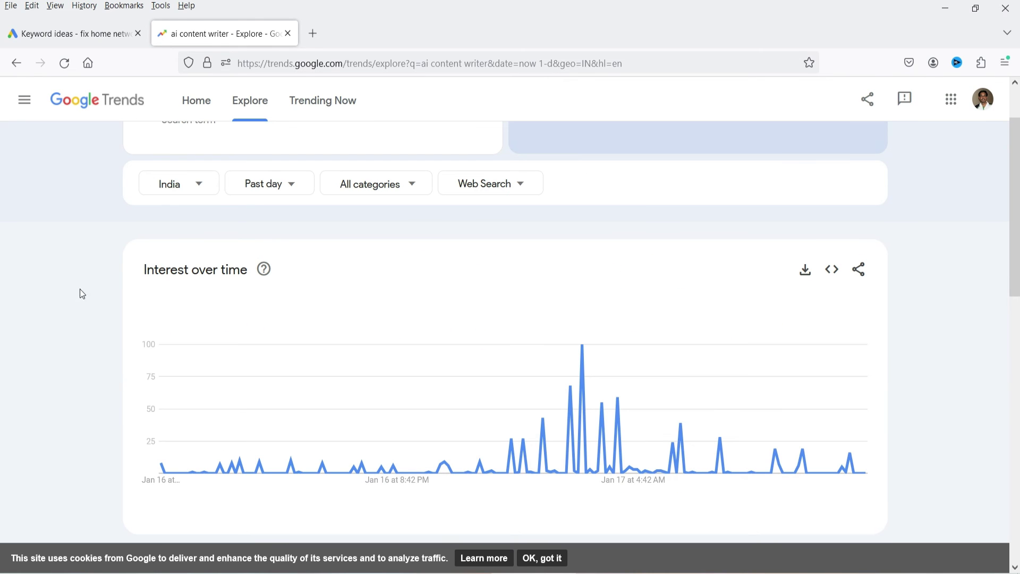
left_click(190, 183)
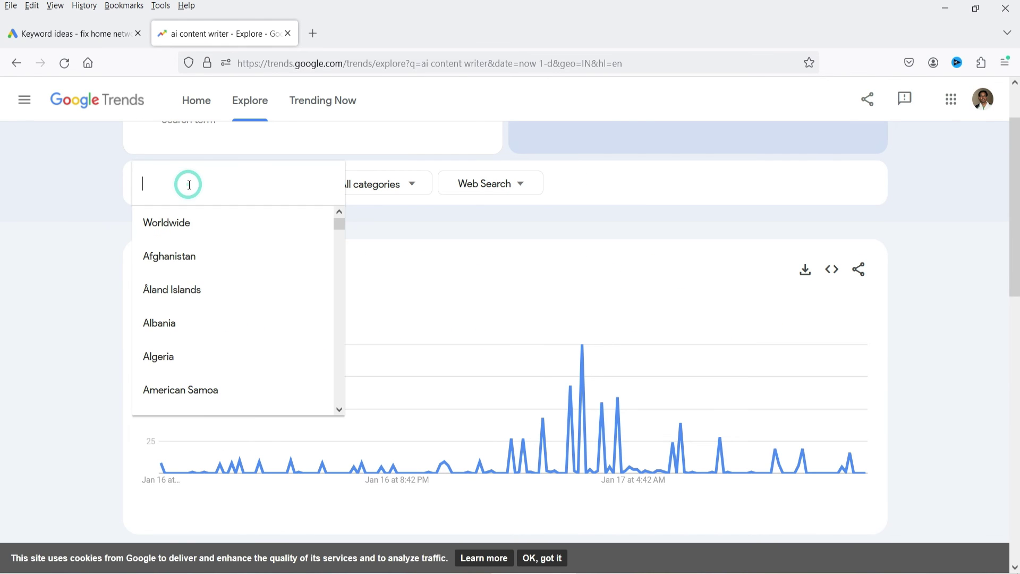
left_click(181, 223)
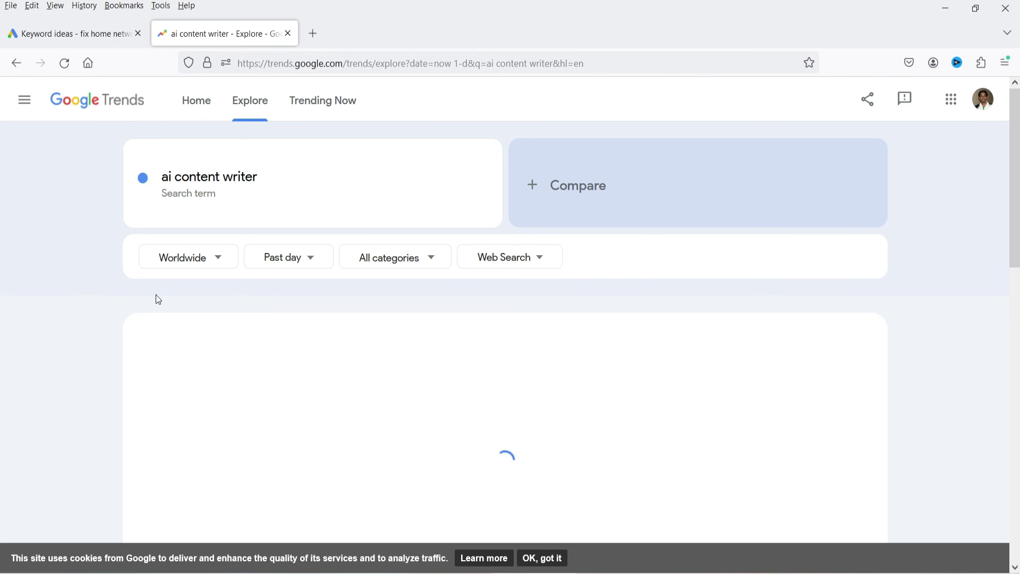
left_click(298, 261)
left_click(296, 403)
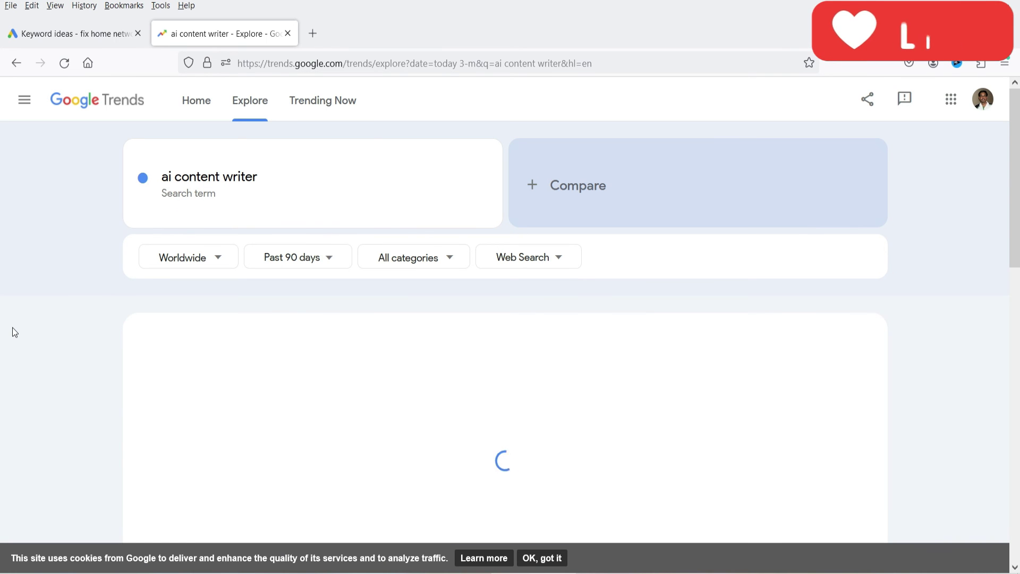
Scroll to Interest by region, led by Pakistan (100), Nigeria (57) and Bangladesh (42).
scroll(924, 344, "down", 2)
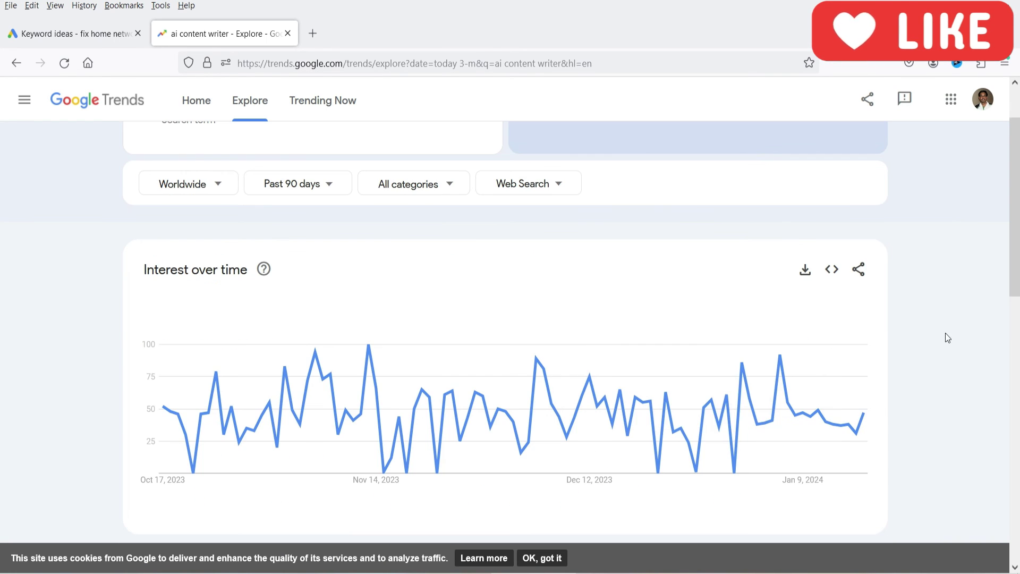
scroll(945, 333, "down", 3)
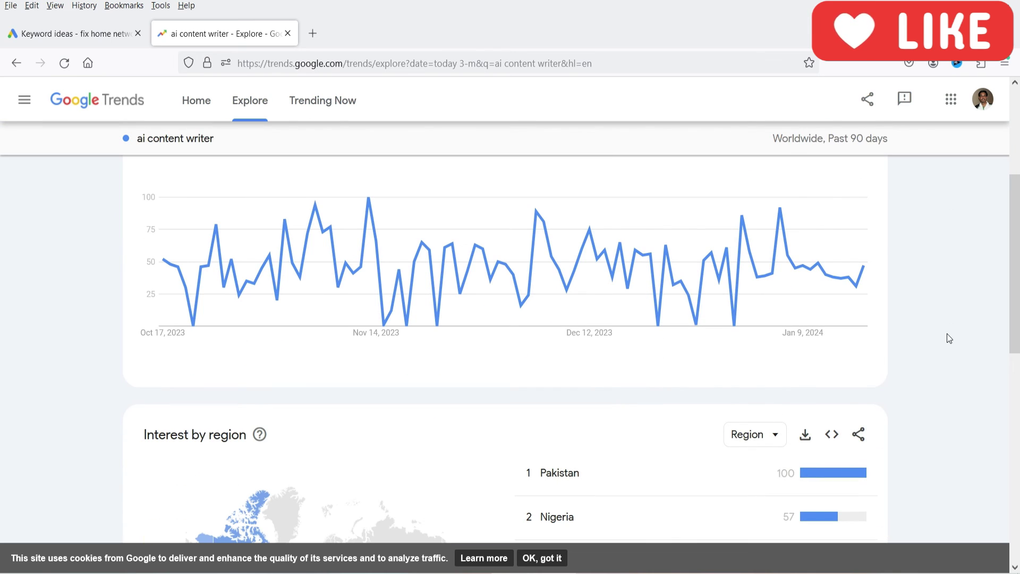
scroll(948, 355, "down", 4)
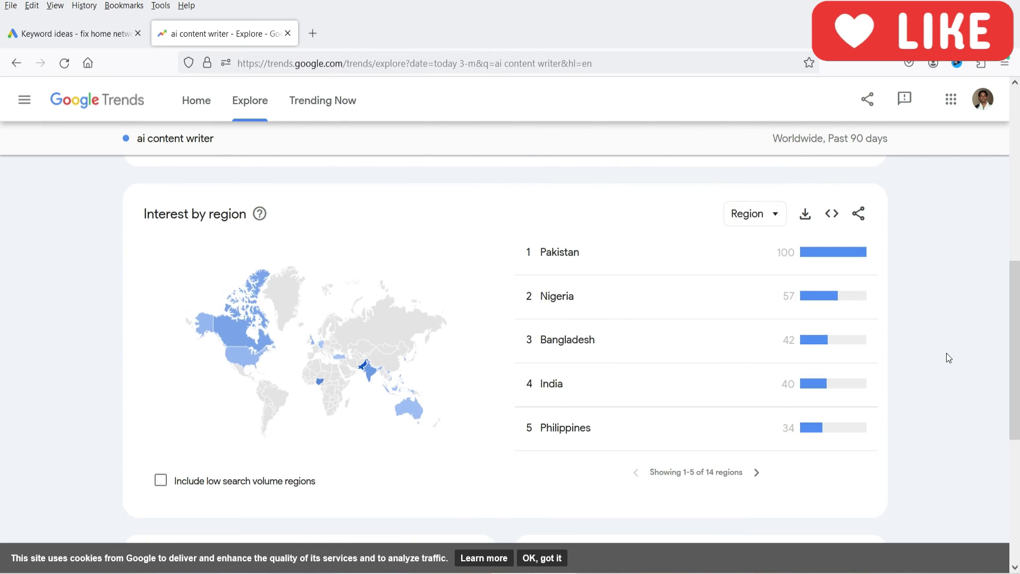
scroll(946, 354, "down", 4)
scroll(833, 424, "up", 4)
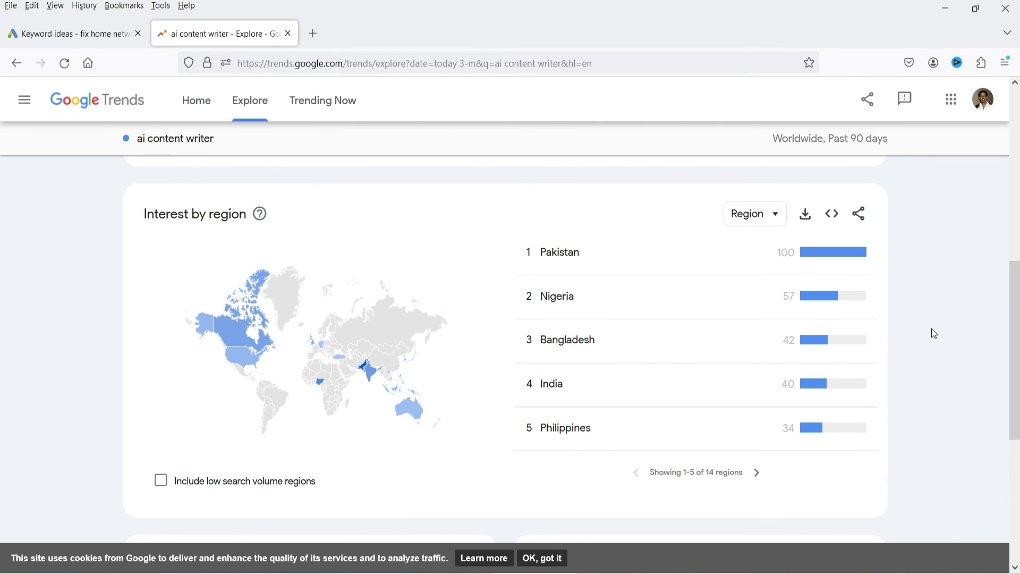
scroll(931, 330, "down", 6)
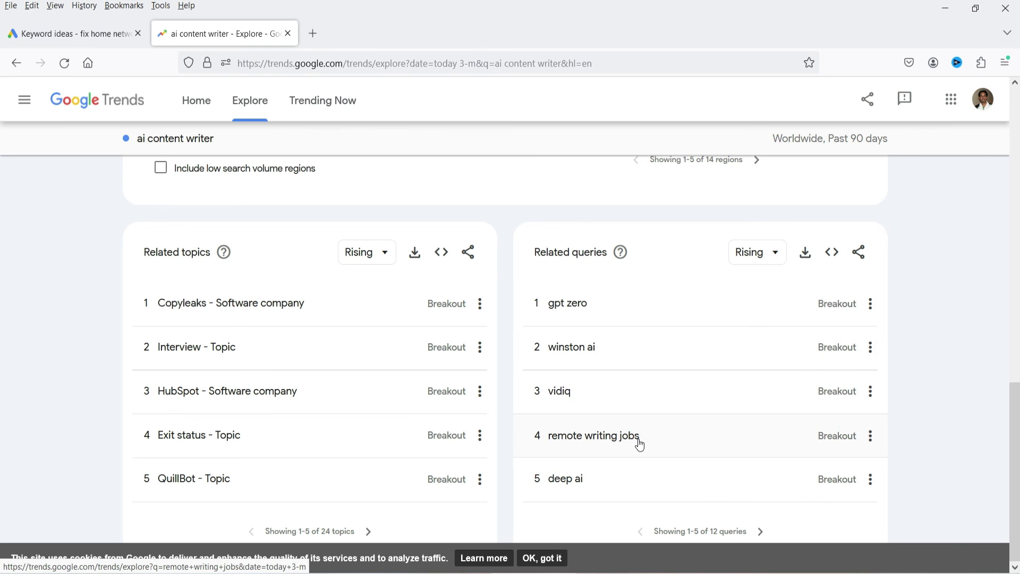
Page through all 12 rising related queries, ending at ai blog post generator (Breakout) and google ai (+70%).
left_click(760, 531)
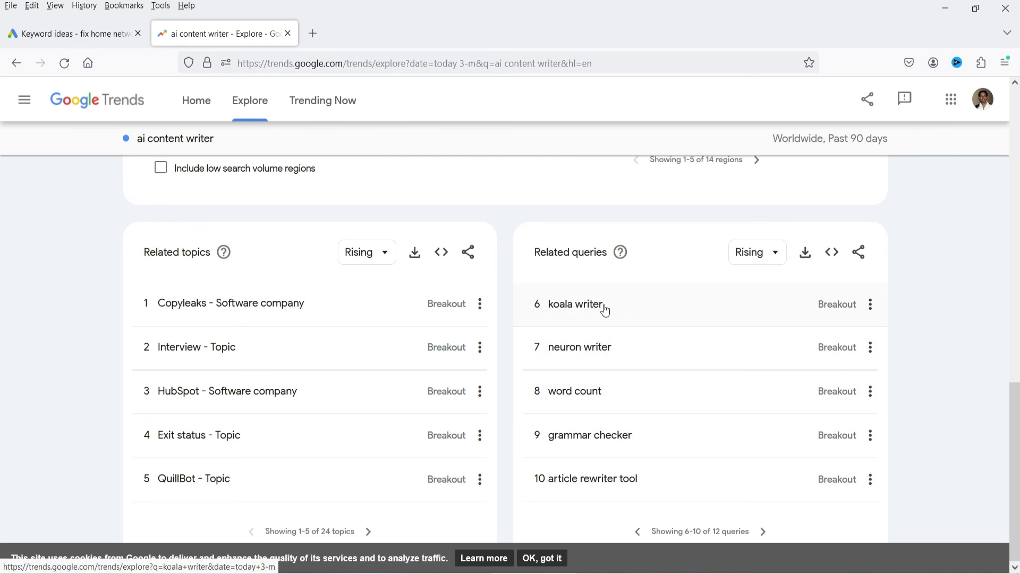
left_click(763, 532)
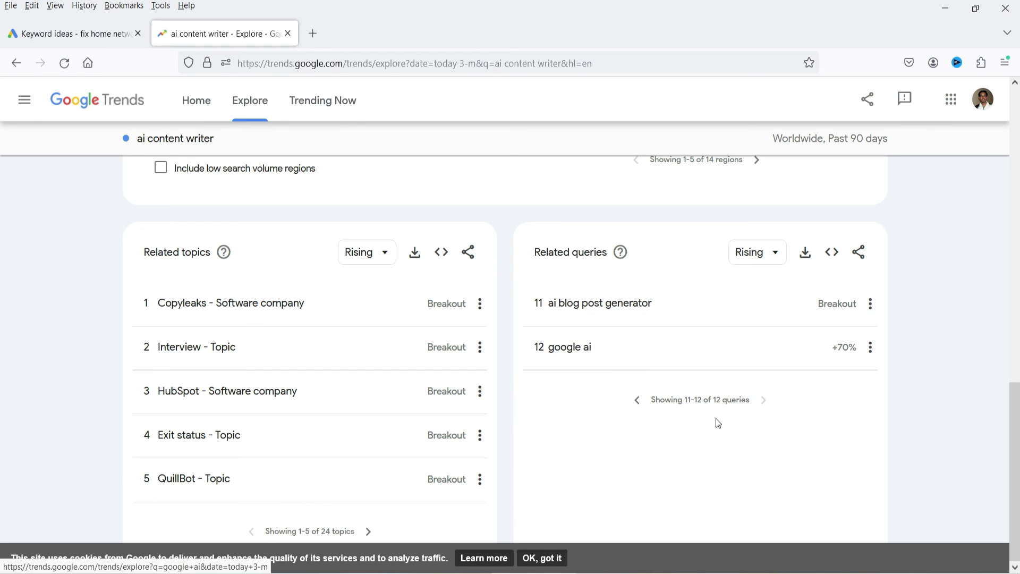